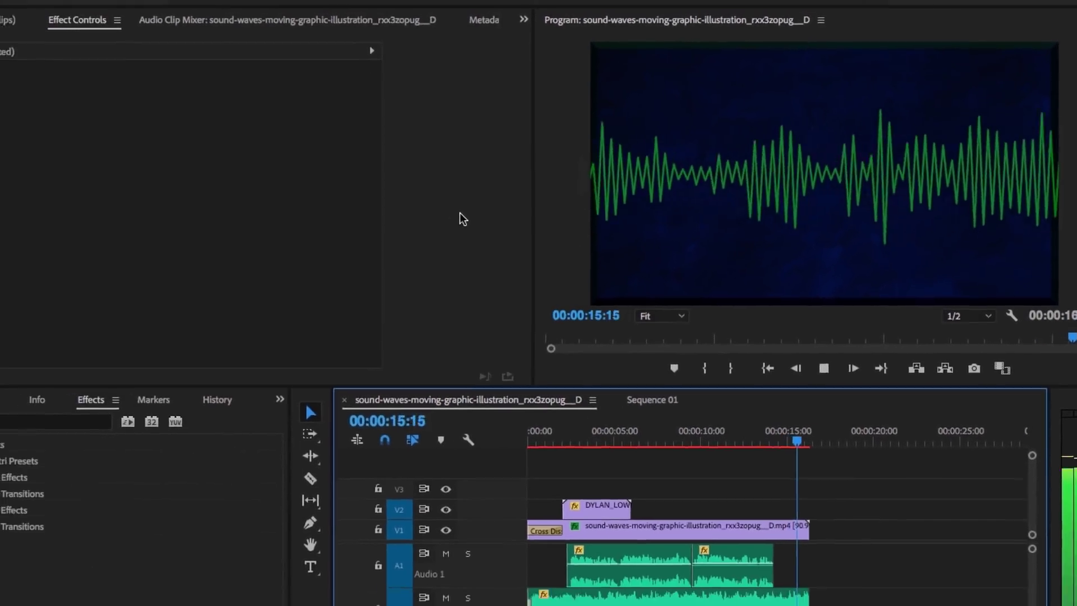
- Stop playback and apply Dynamics Processing to the first Audio 1 clip, MONO-030.wav
key("space")
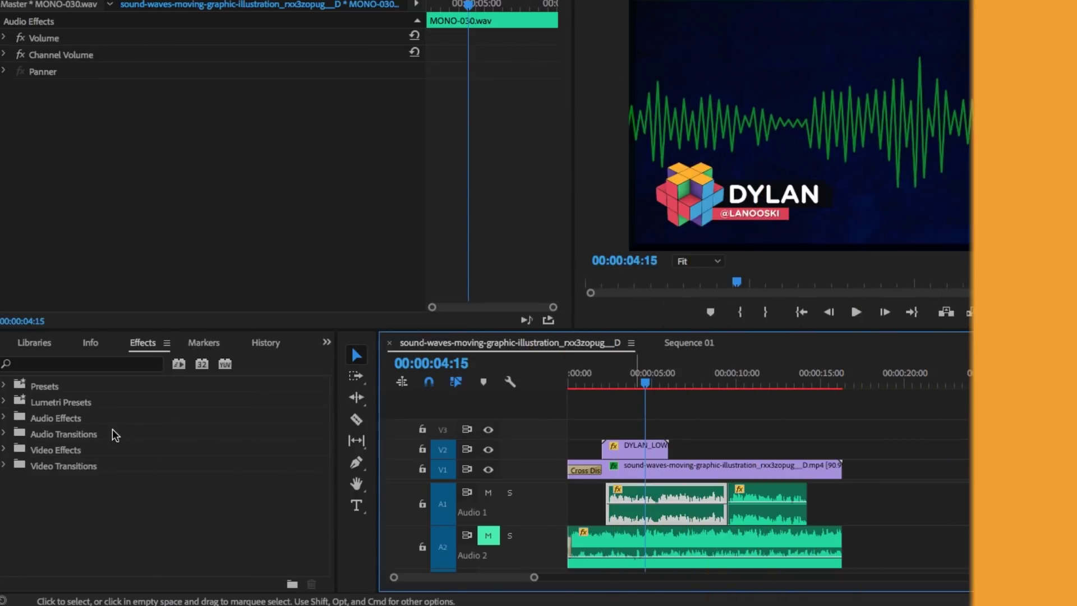
type("dynamics p")
left_click_drag(110, 433, 463, 447)
left_click_drag(613, 489, 635, 509)
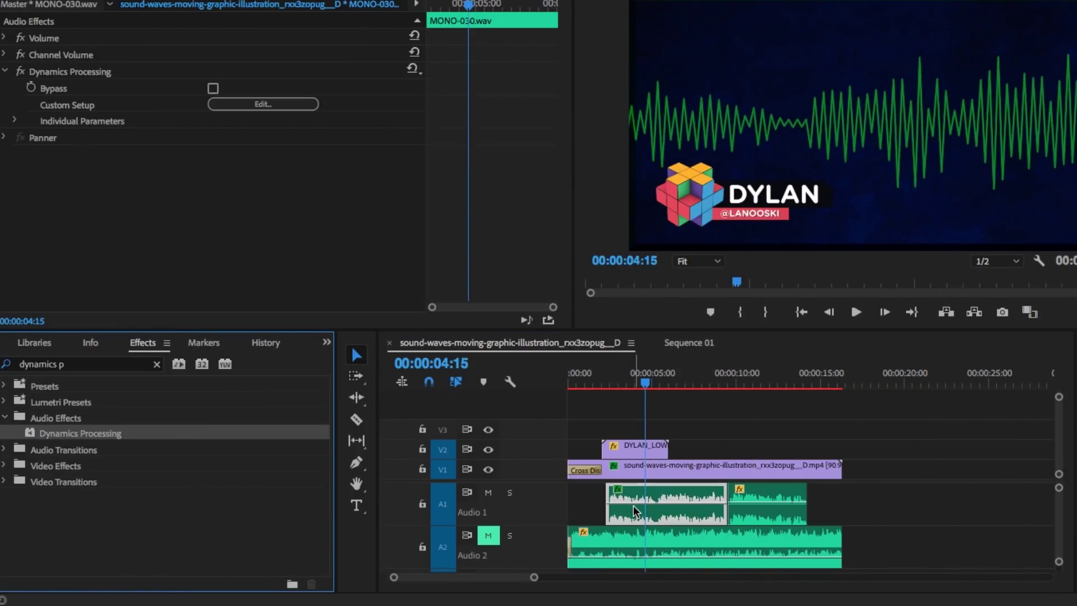
- Audition the Boomy Kick and Voice Over dynamics presets during playback
left_click(290, 103)
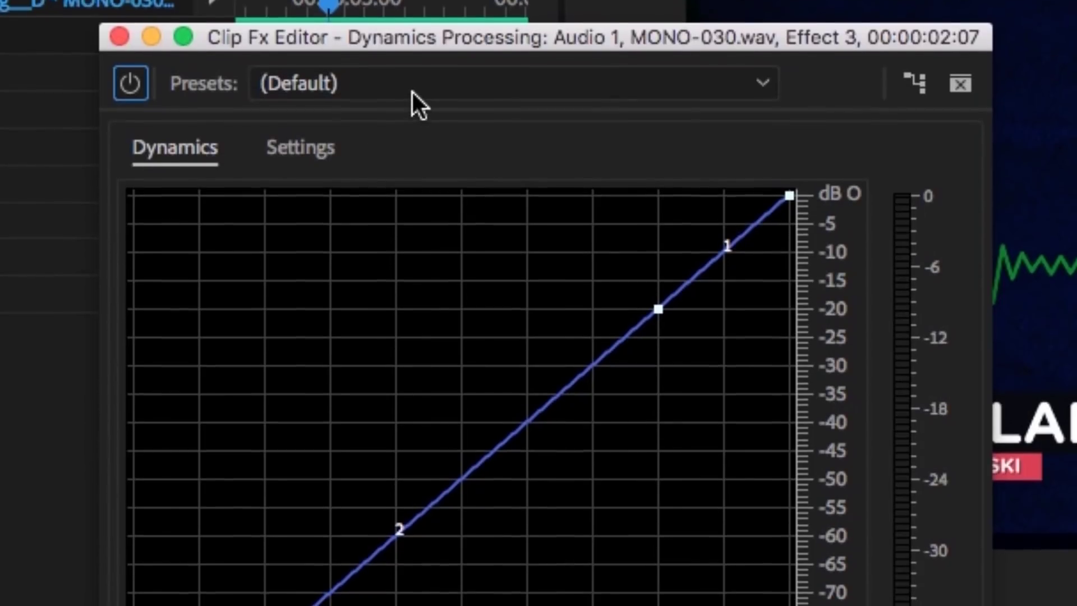
left_click(414, 90)
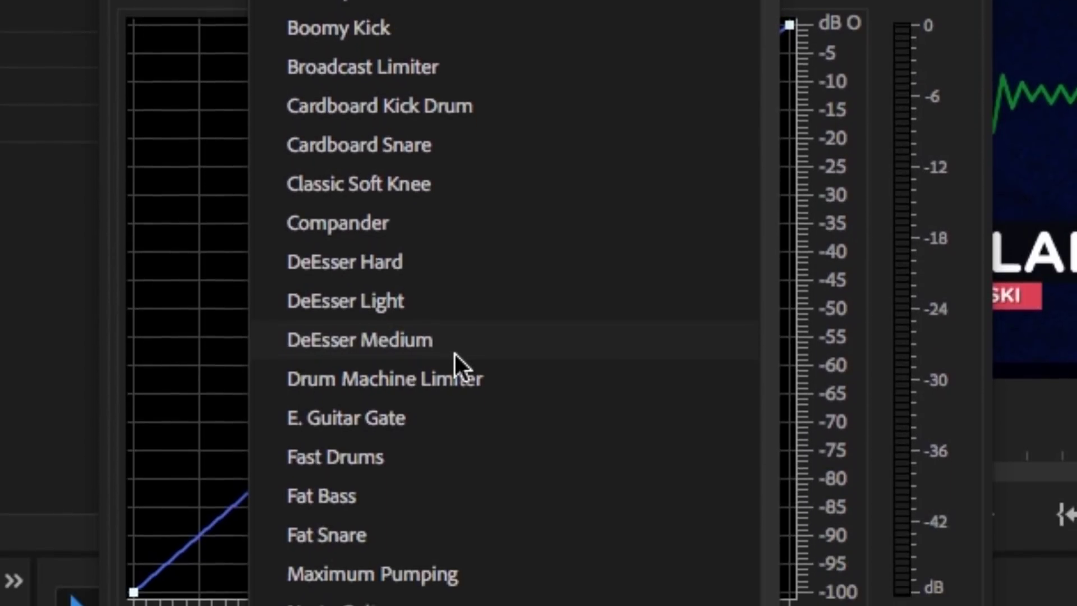
left_click(466, 28)
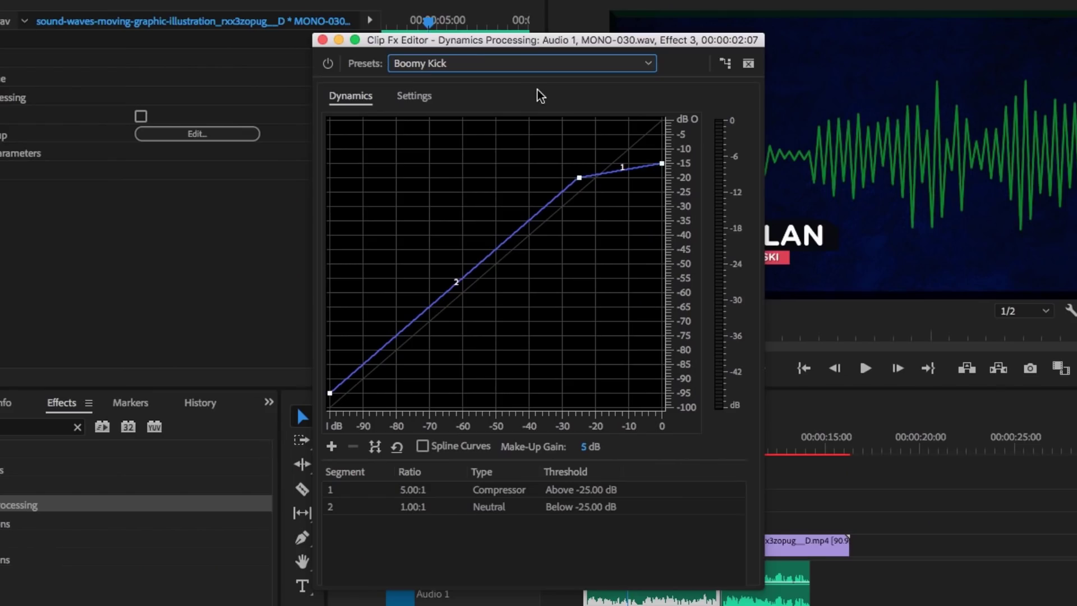
key("space")
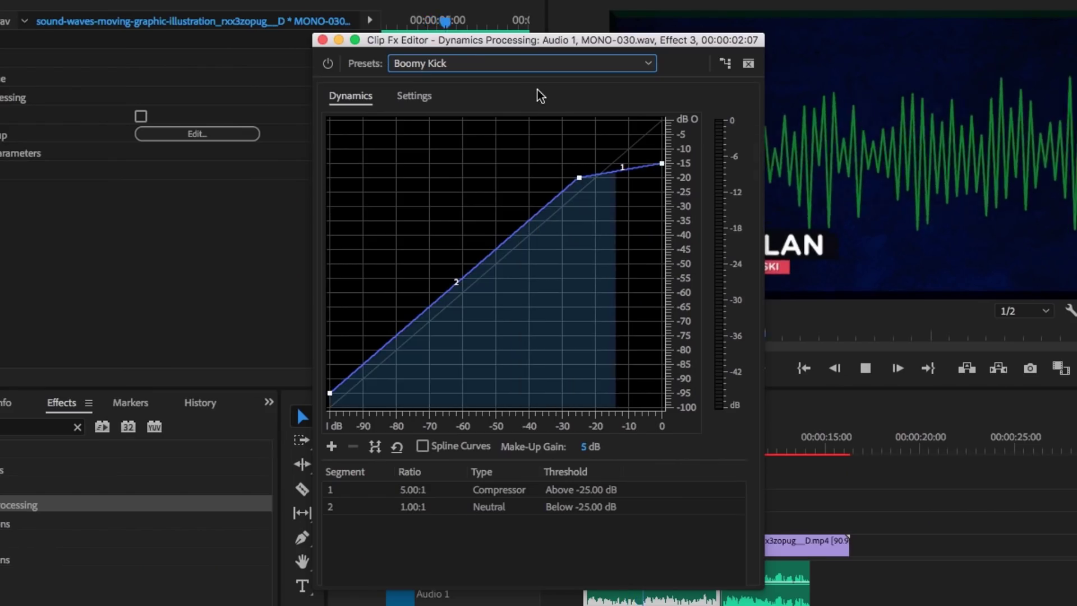
left_click(529, 65)
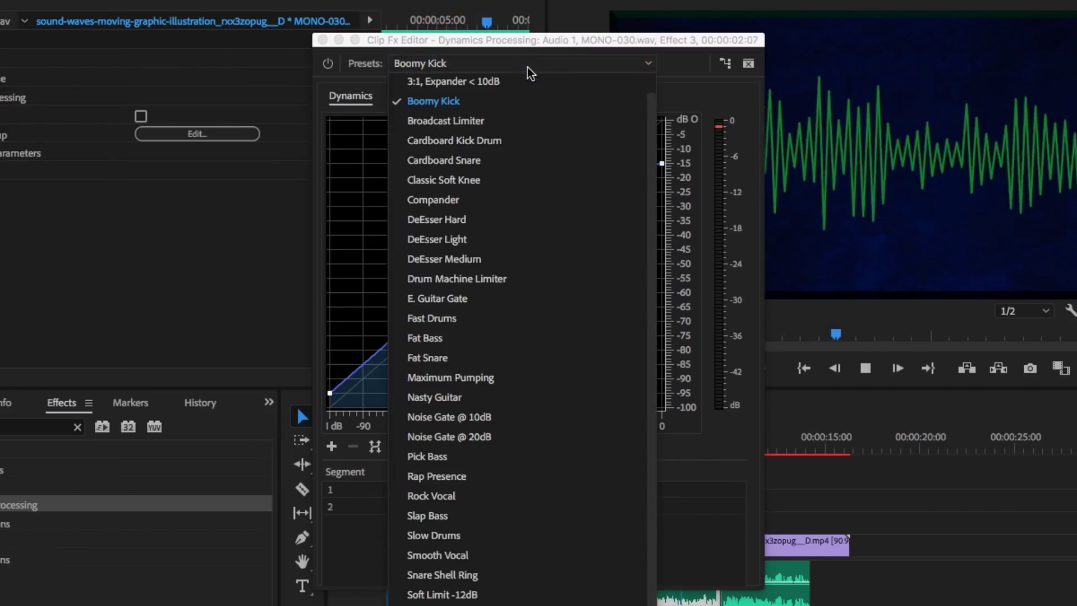
left_click(427, 605)
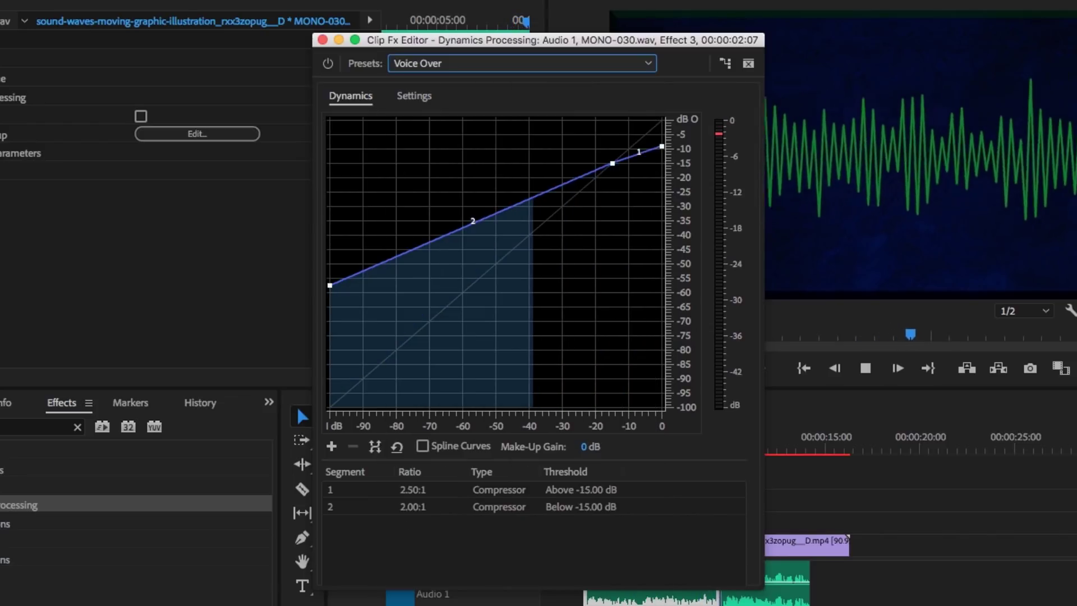
- Settle on Boomy Kick, enable spline curves, and add a third point lowering the quiet end
left_click(530, 66)
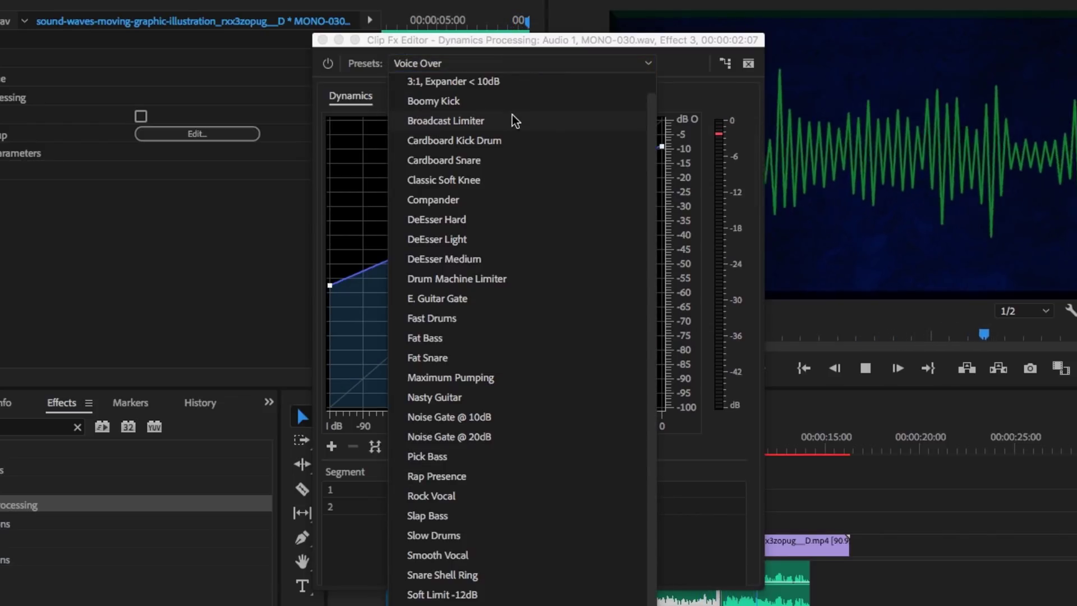
left_click(433, 101)
left_click(424, 449)
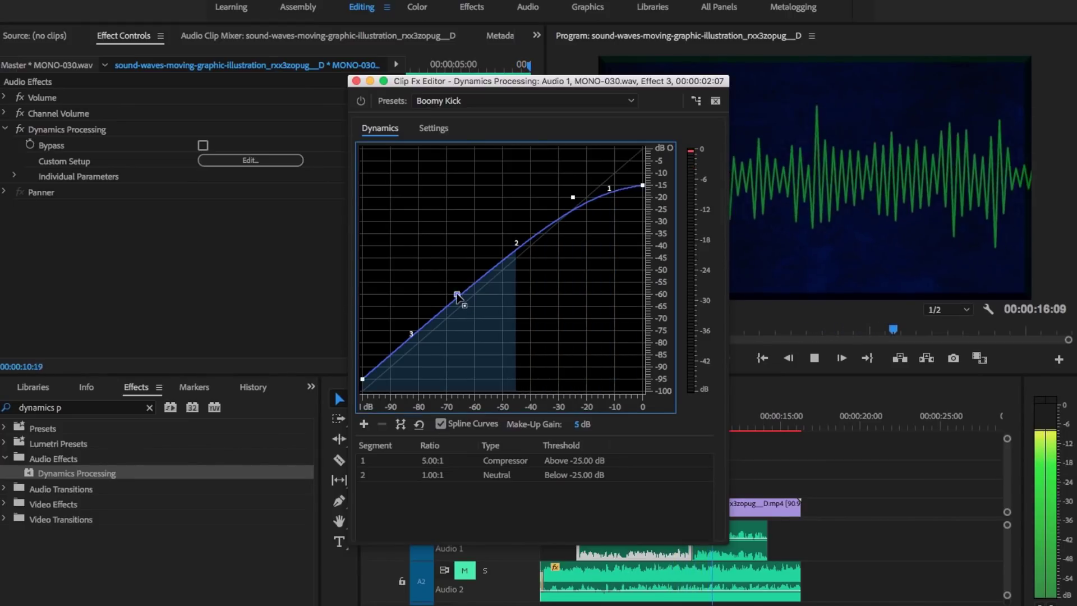
left_click_drag(456, 293, 461, 306)
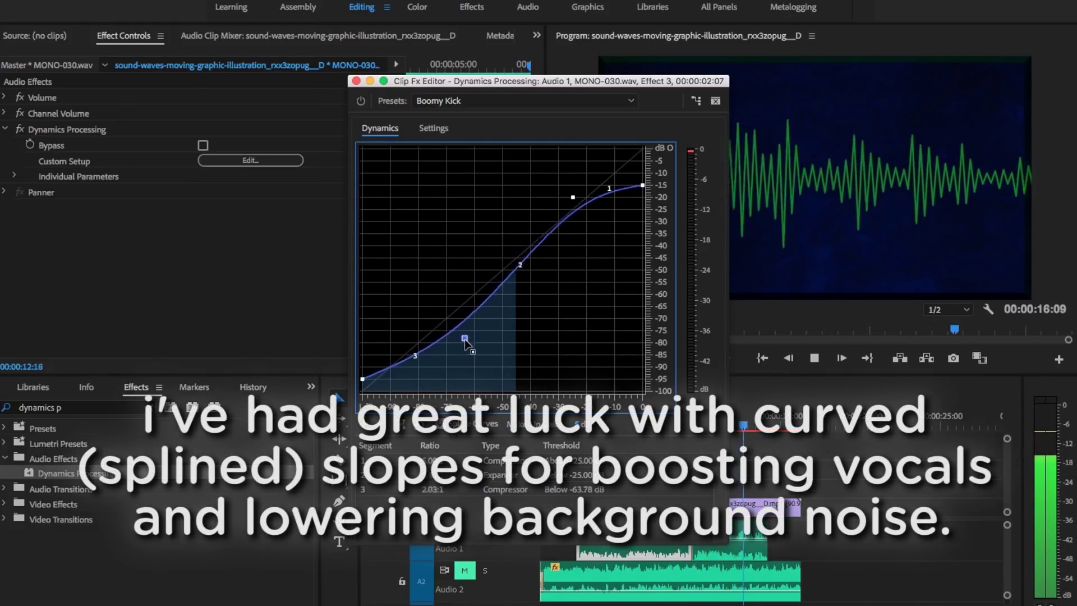
- Move the playhead to preview the voiceover with the S-shaped dynamics curve
left_click(789, 442)
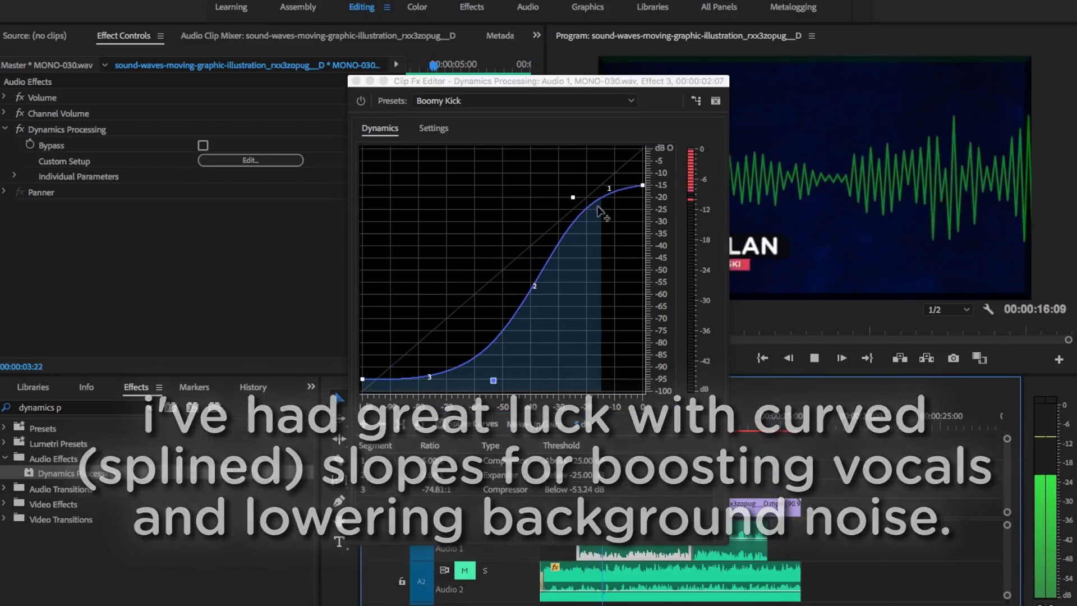
mouse_move(645, 186)
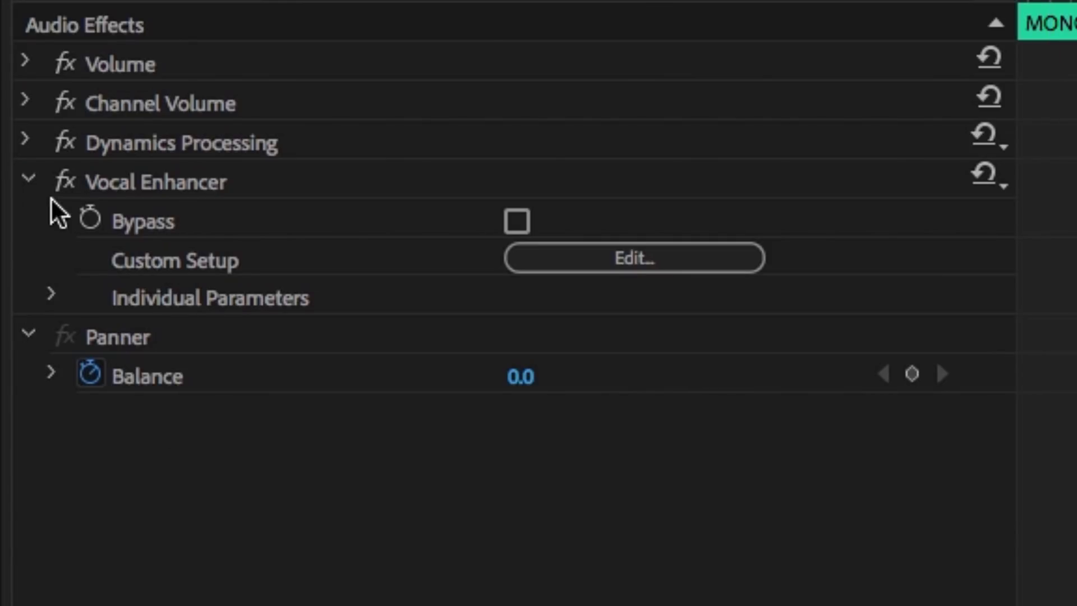
- Audition the Vocal Enhancer's Female mode, return it to Male, and collapse the effect
left_click(52, 294)
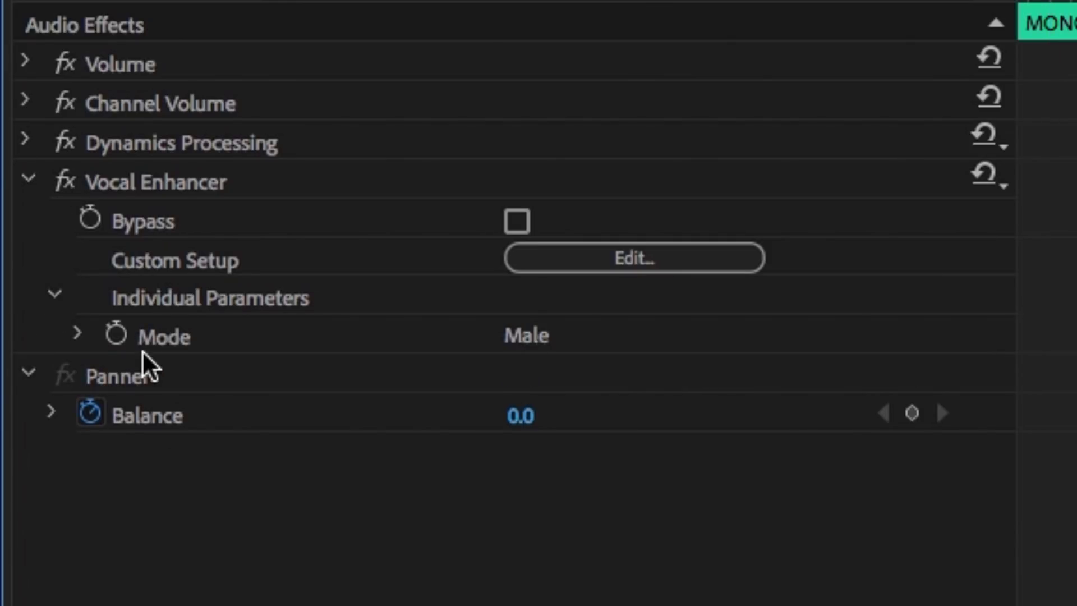
left_click(78, 335)
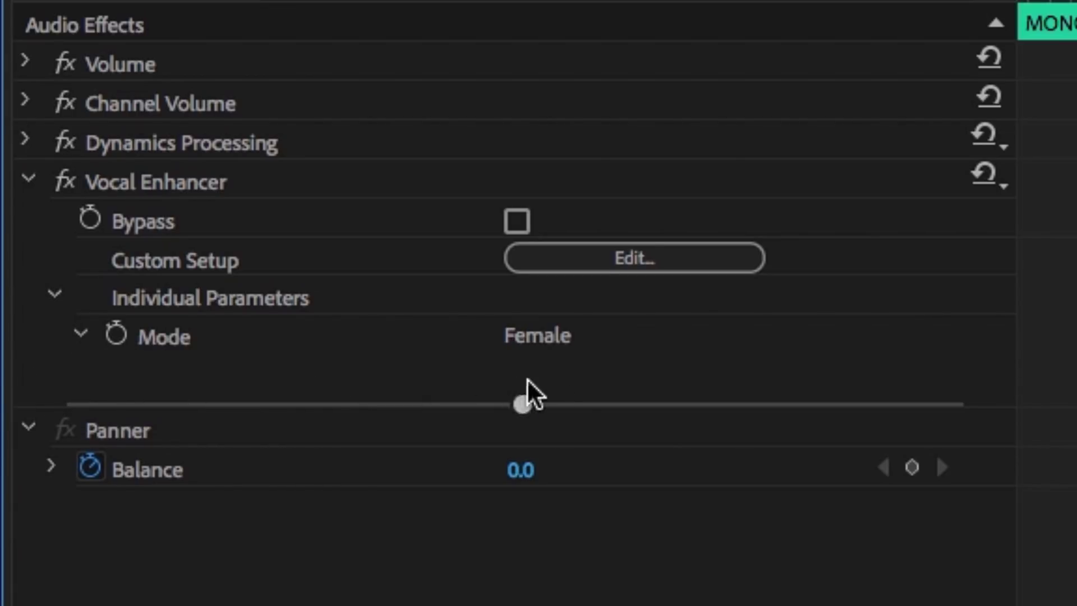
left_click_drag(798, 368, 488, 384)
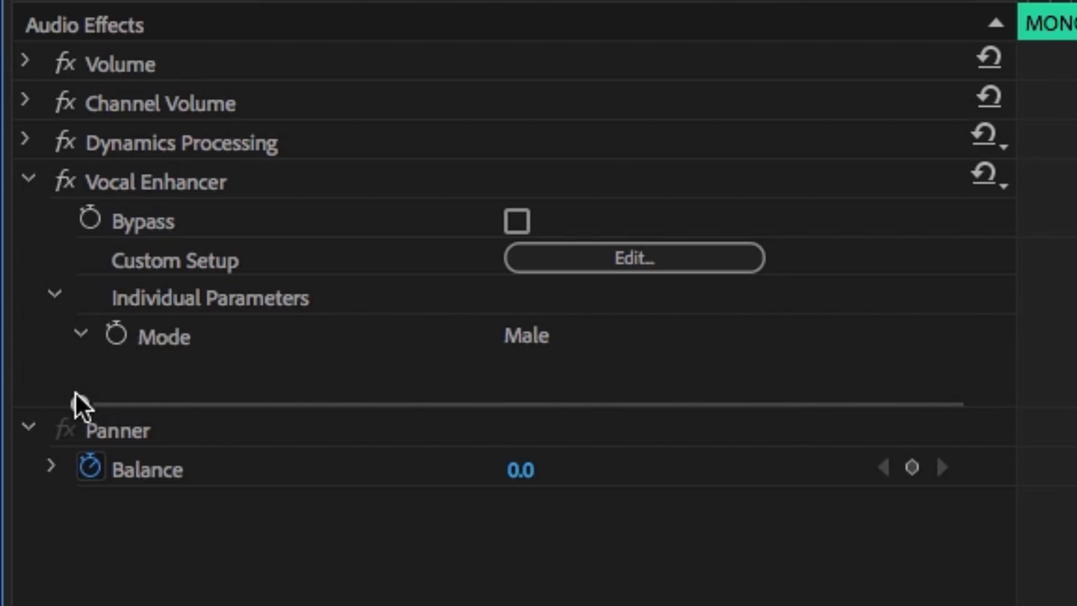
left_click(26, 181)
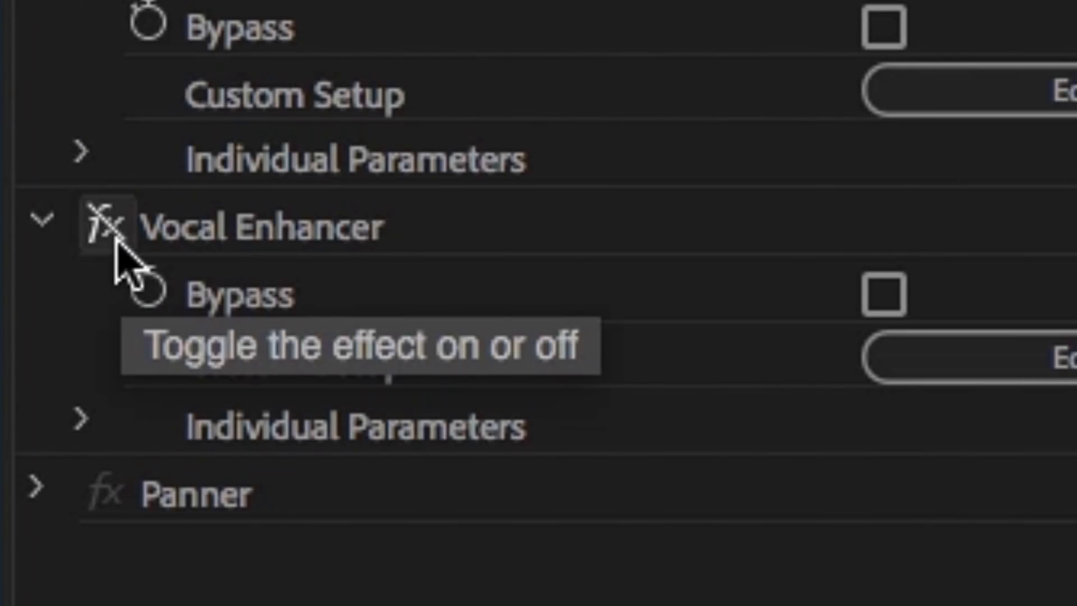
- Re-enable the Vocal Enhancer and look over the Adaptive Noise Reduction presets
left_click(115, 237)
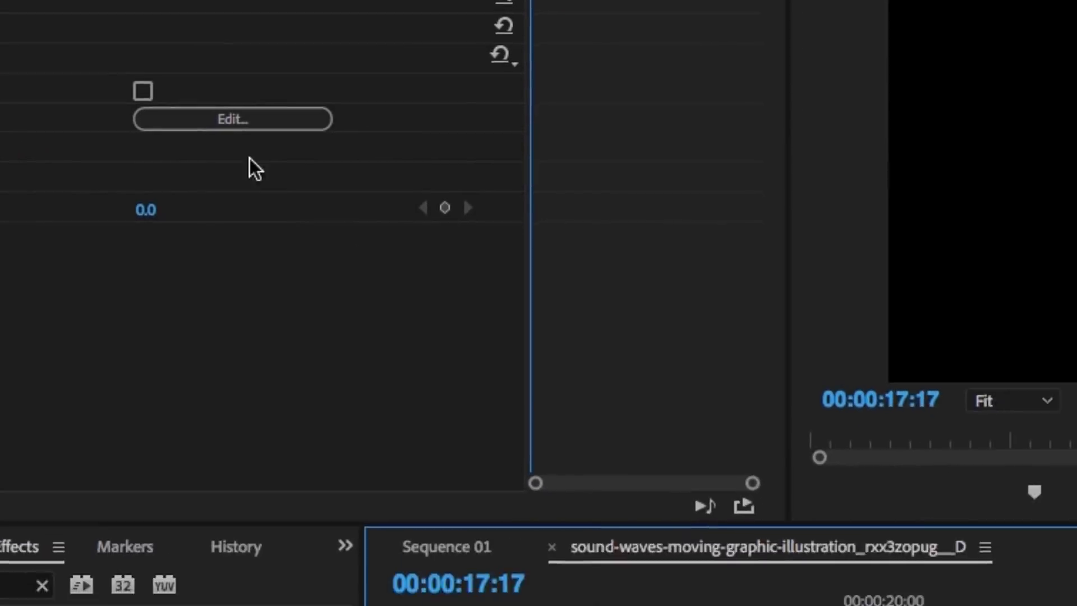
left_click(524, 219)
left_click(423, 139)
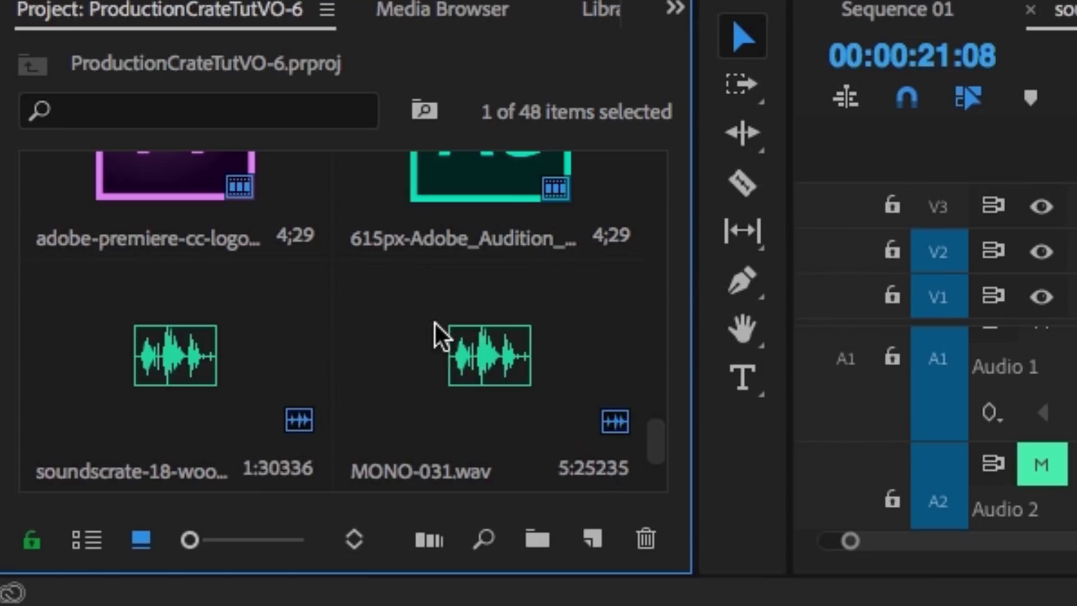
- Send MONO-031.wav to Adobe Audition and select its quiet first five seconds
right_click(487, 360)
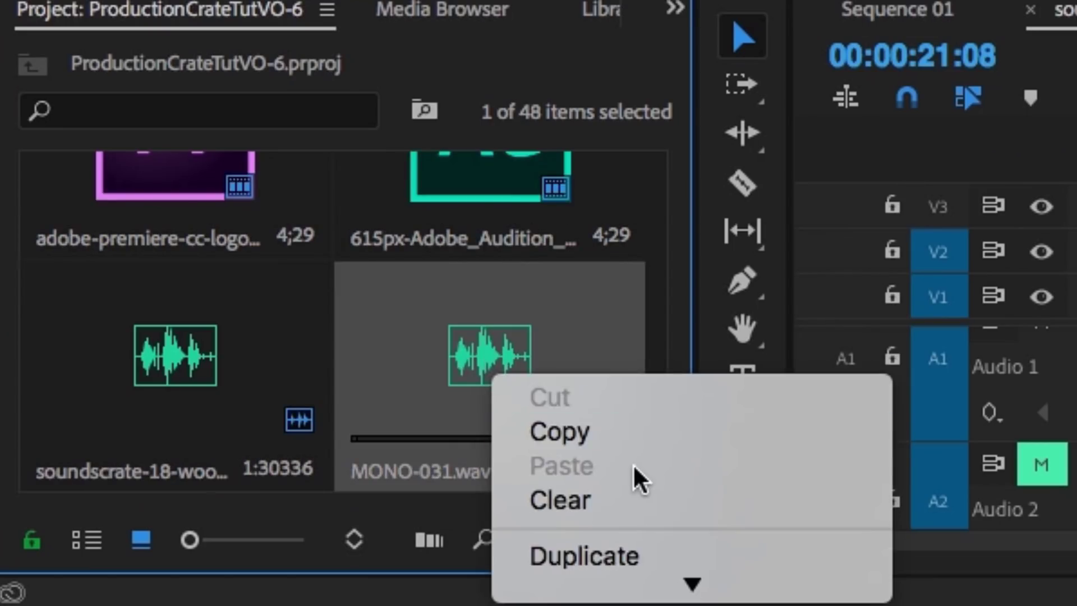
scroll(634, 466, "down", 5)
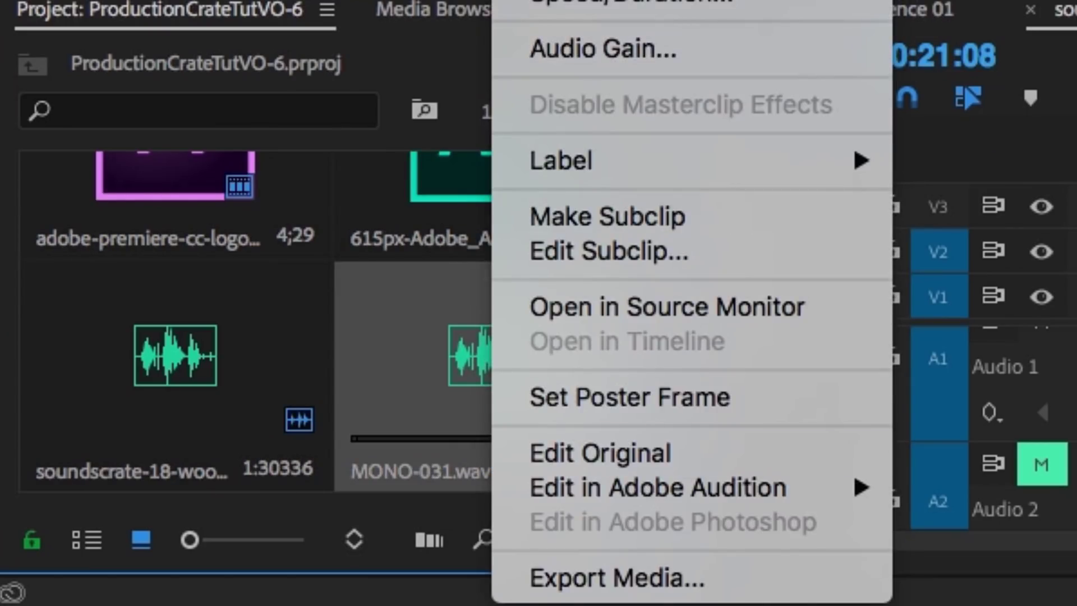
mouse_move(690, 491)
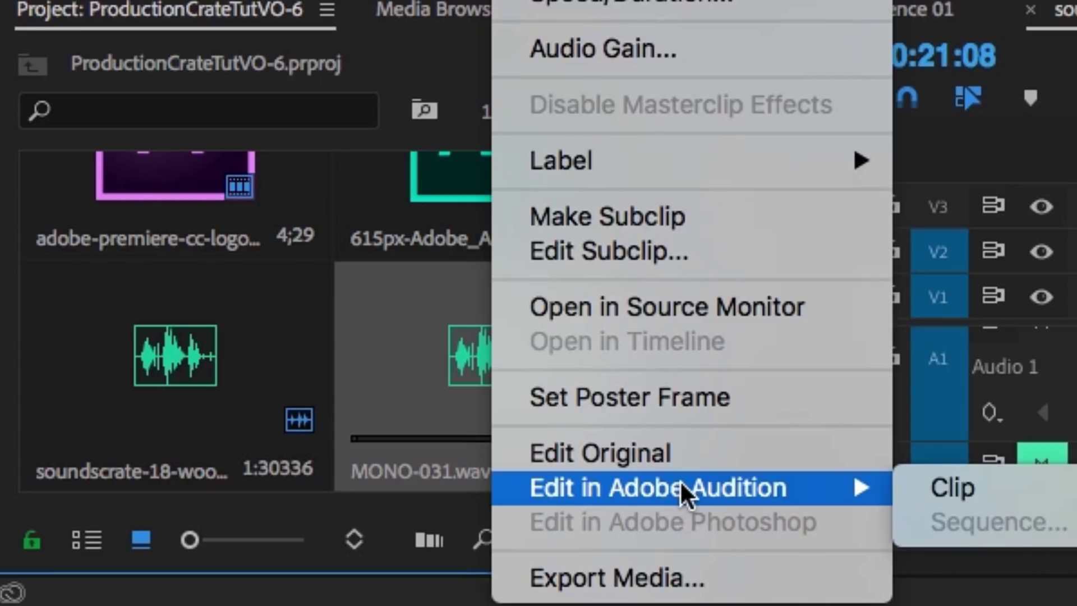
left_click(989, 492)
left_click_drag(433, 252, 2, 255)
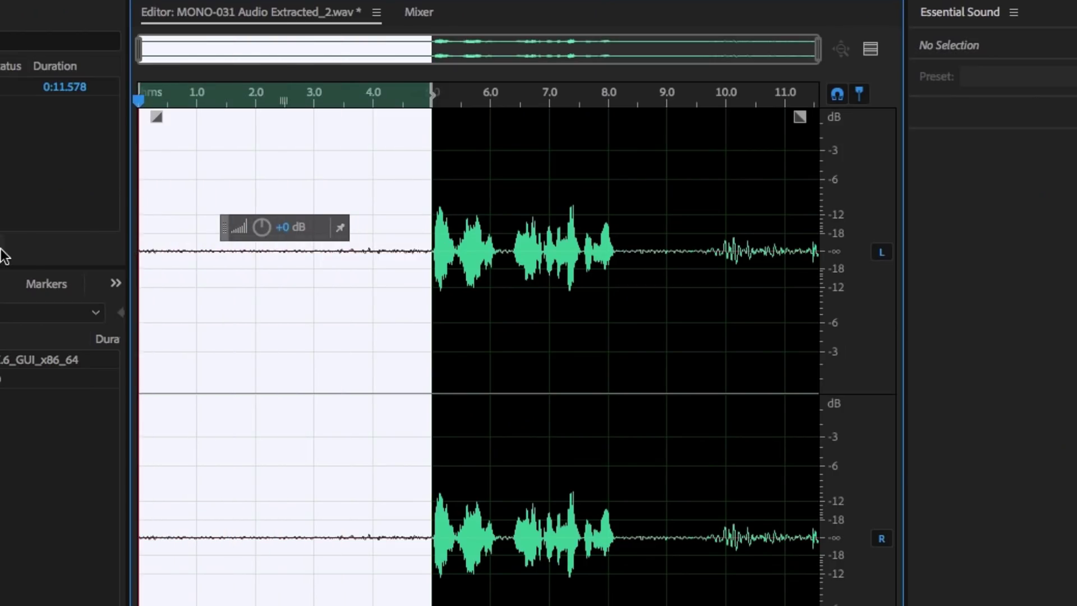
- Capture a noise print, set reduction to 73% by 36.1 dB with 32% spectral decay, and preview
right_click(391, 329)
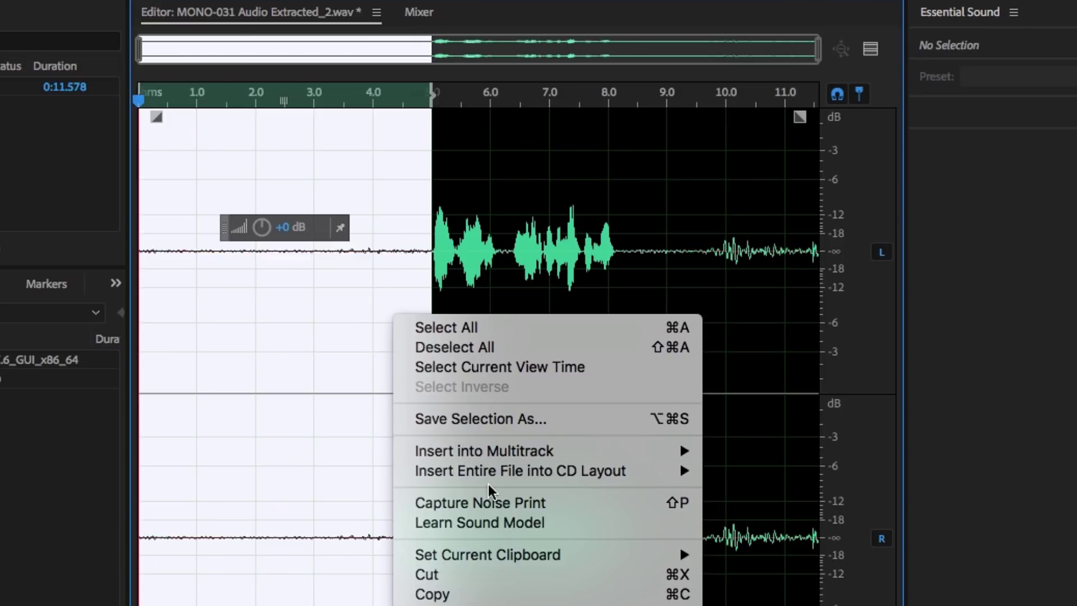
left_click(500, 507)
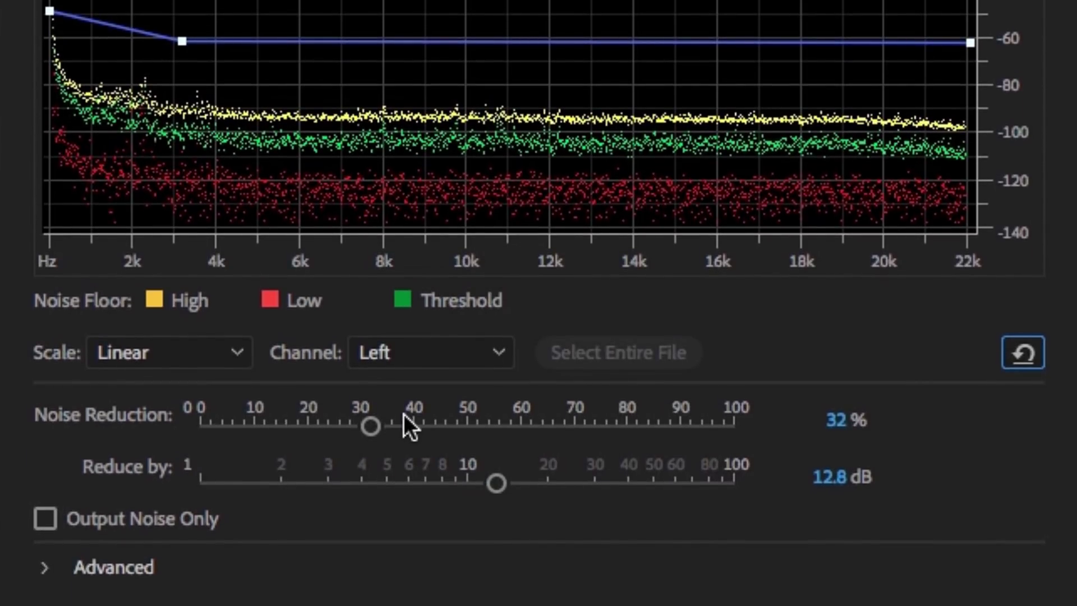
left_click_drag(372, 419, 382, 420)
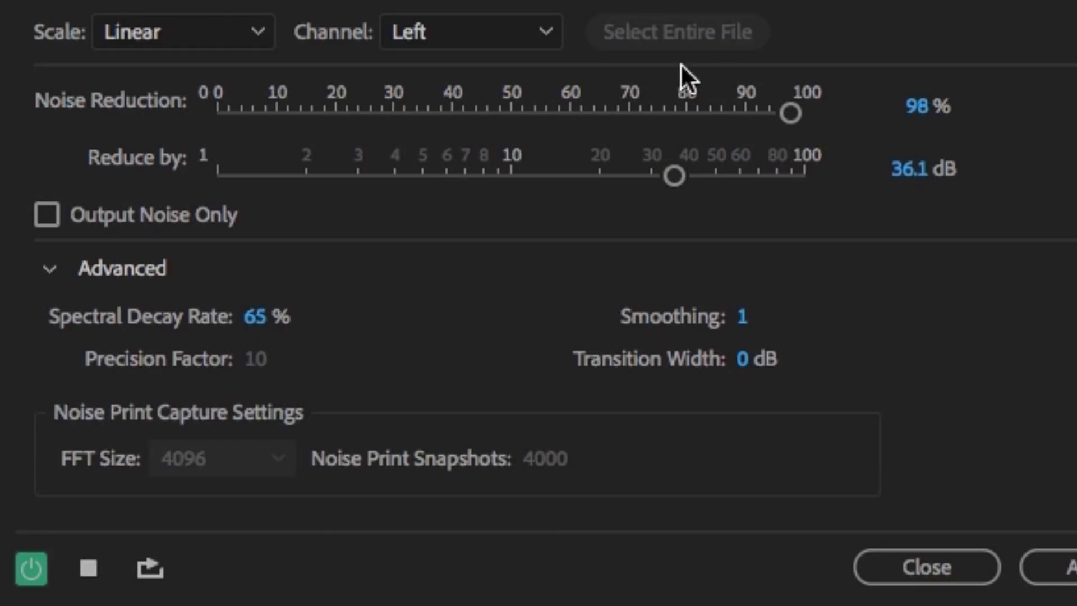
left_click(642, 111)
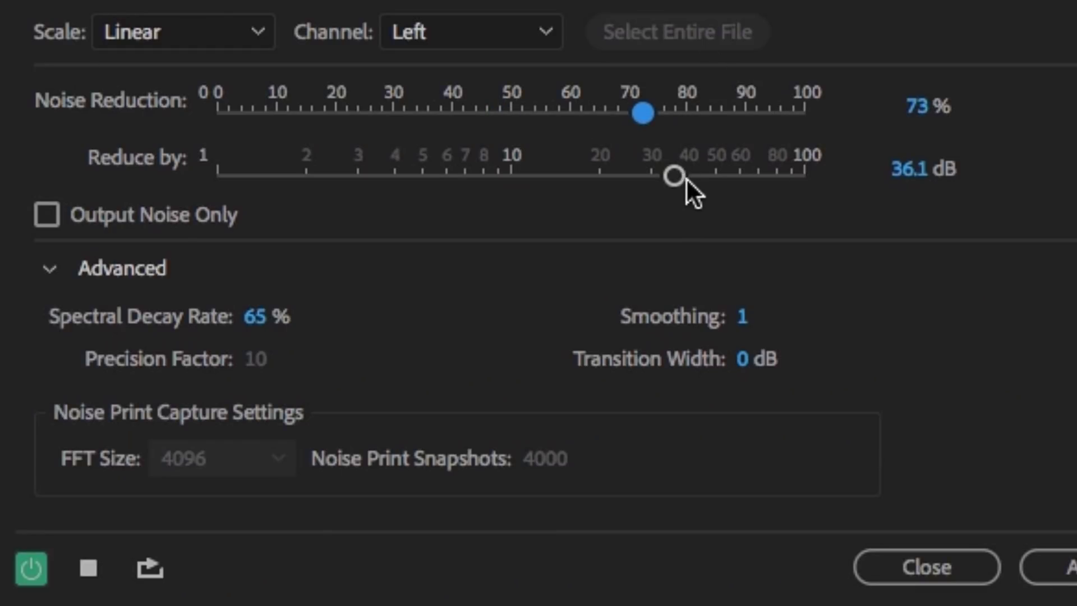
left_click_drag(276, 321, 235, 320)
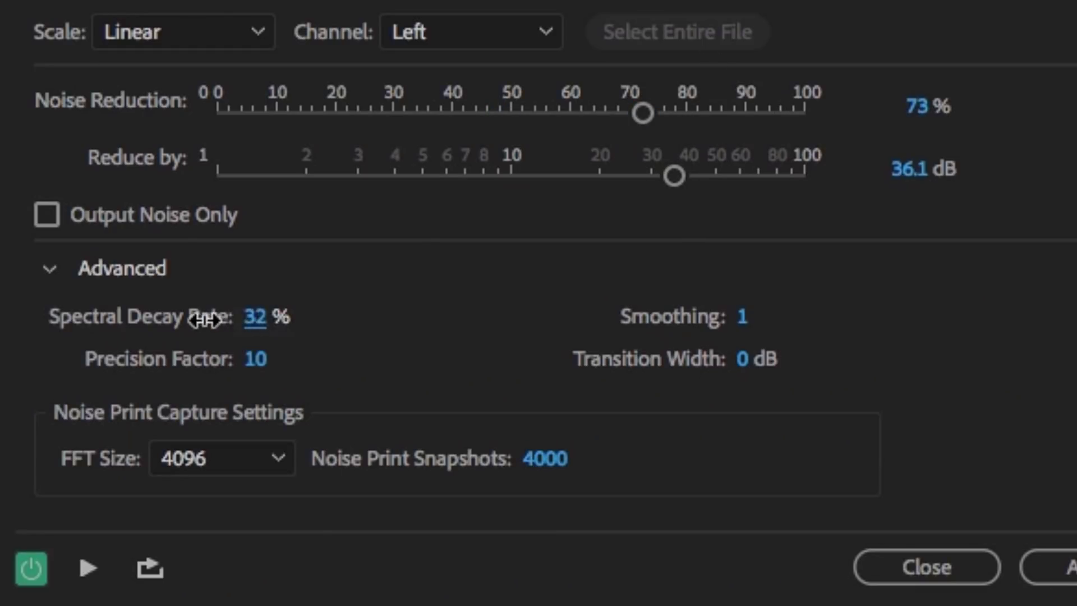
key("space")
key("space")
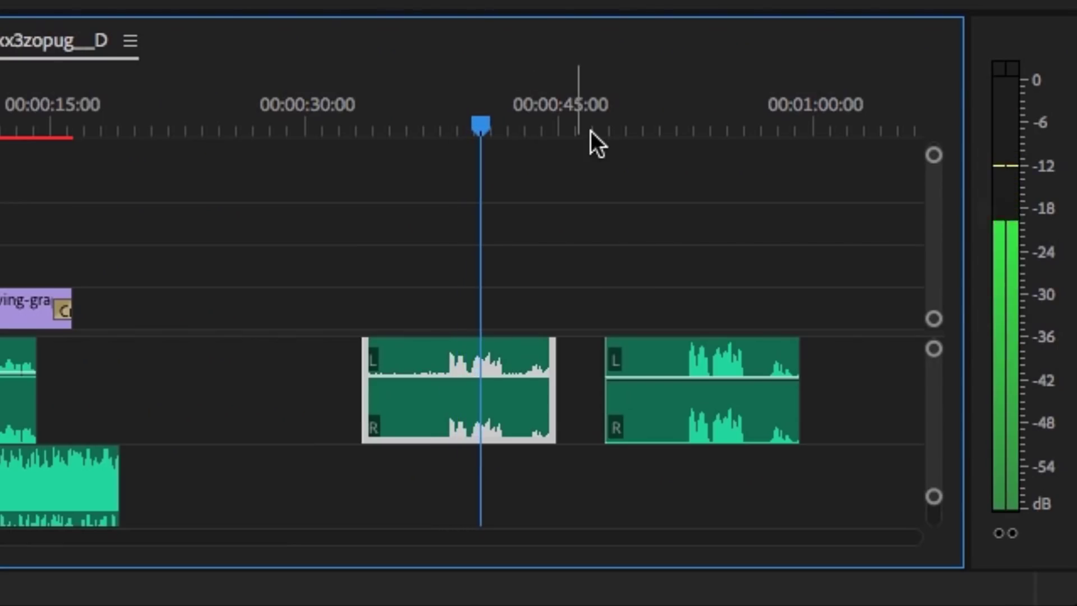
- Check the Hard Limiter presets keeping Default, then start a Google search for 'youtube audio levels'
left_click(685, 107)
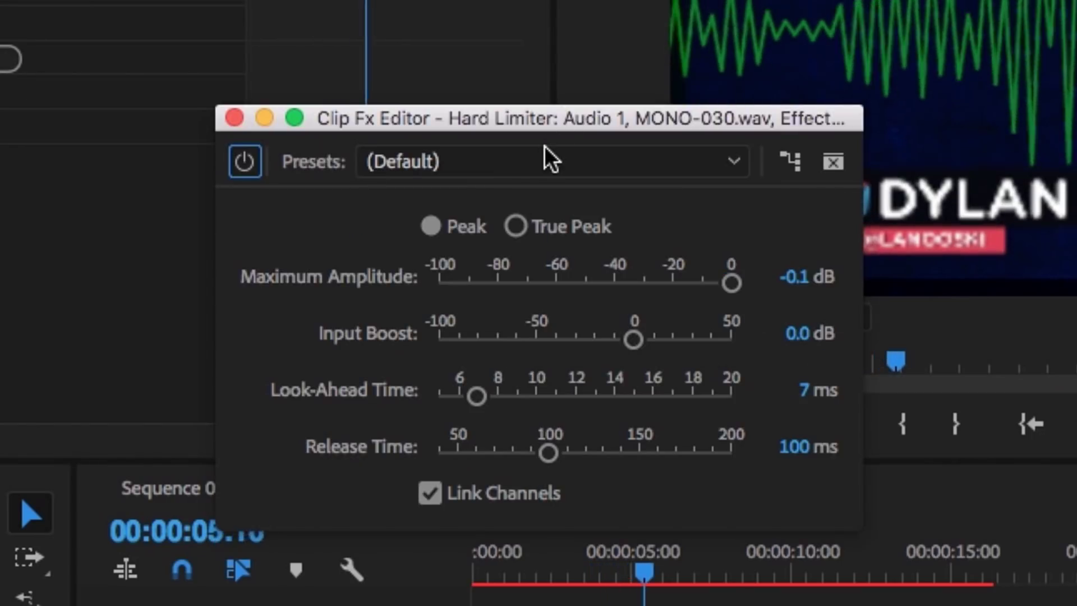
left_click(548, 159)
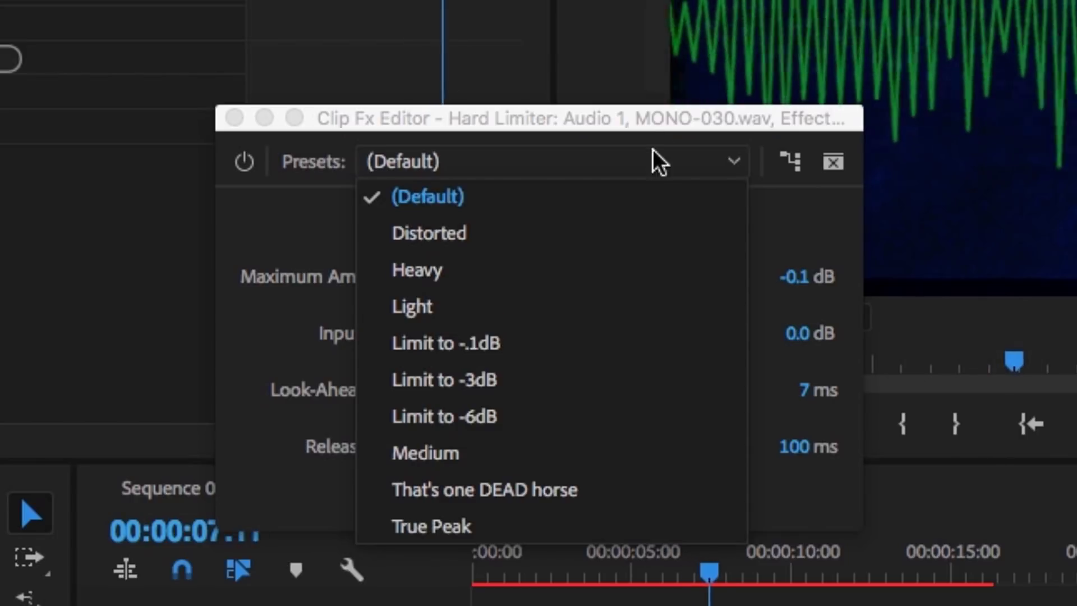
left_click(652, 113)
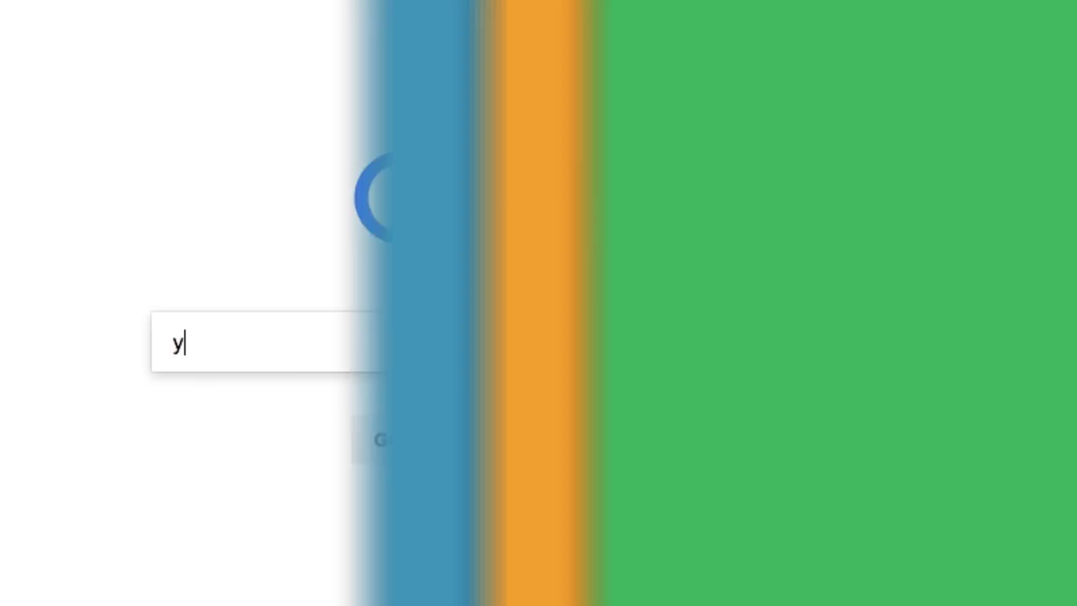
type("outube")
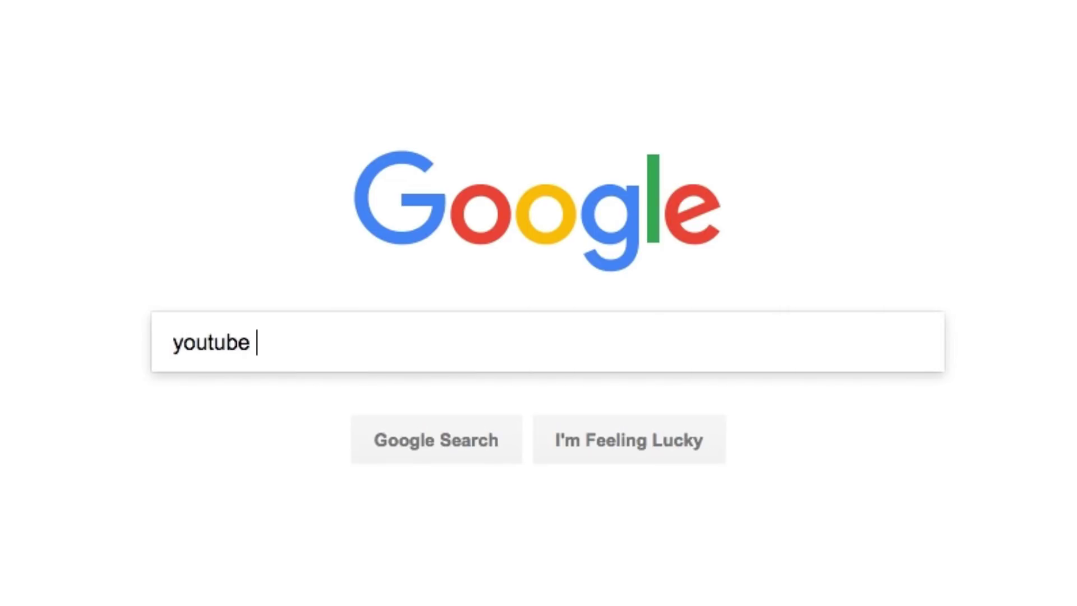
type(" audio levels")
- Search 'youtube audio levels' and read down 'The Right Audio Levels for YouTube' article
key("Return")
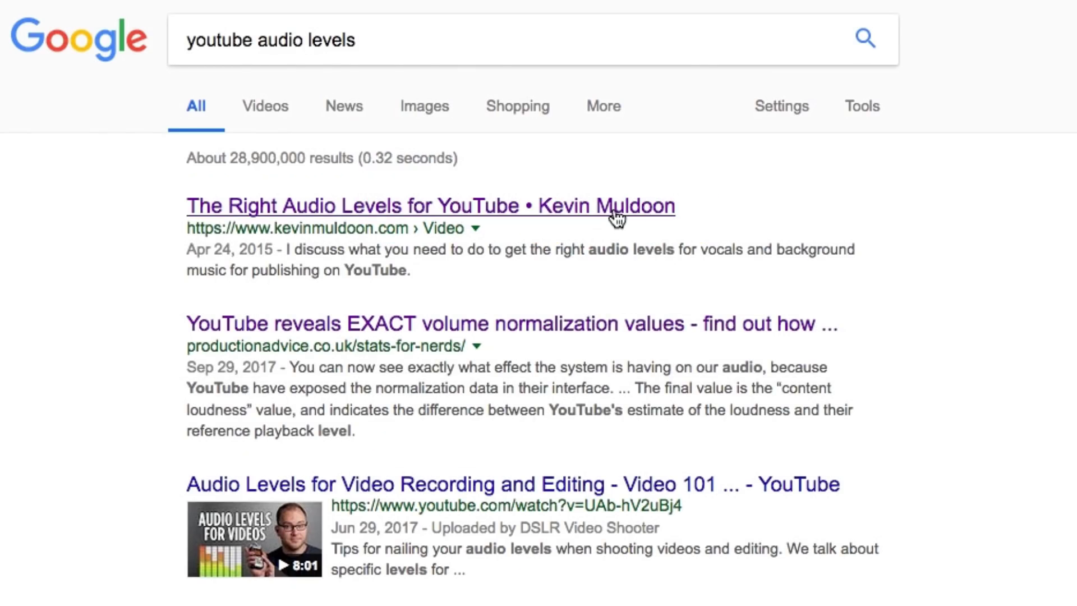
left_click(616, 208)
left_click_drag(158, 387, 712, 387)
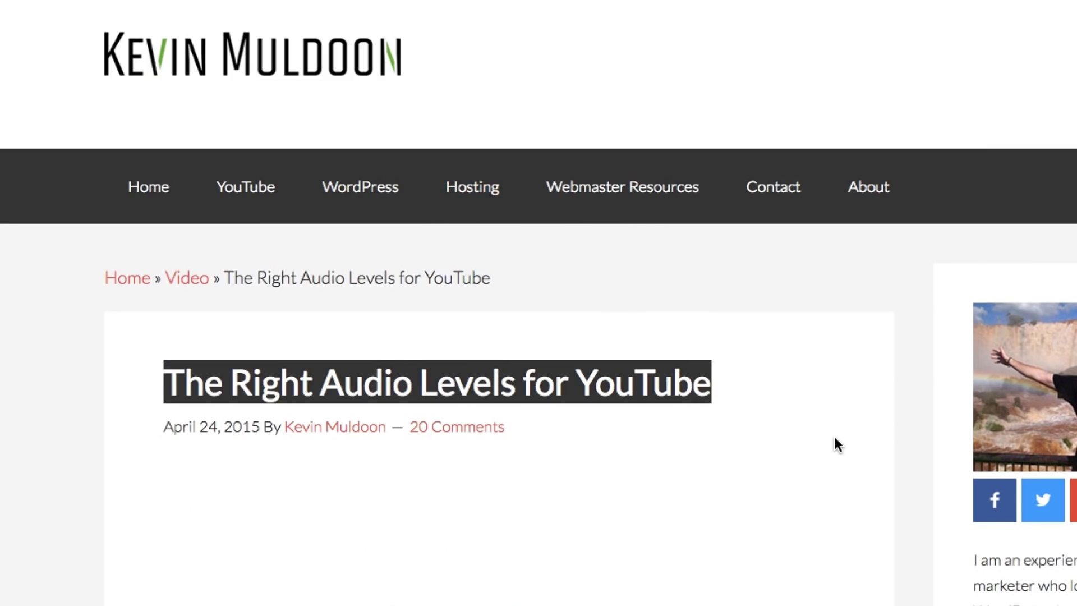
left_click(834, 437)
scroll(834, 436, "down", 10)
scroll(834, 437, "down", 10)
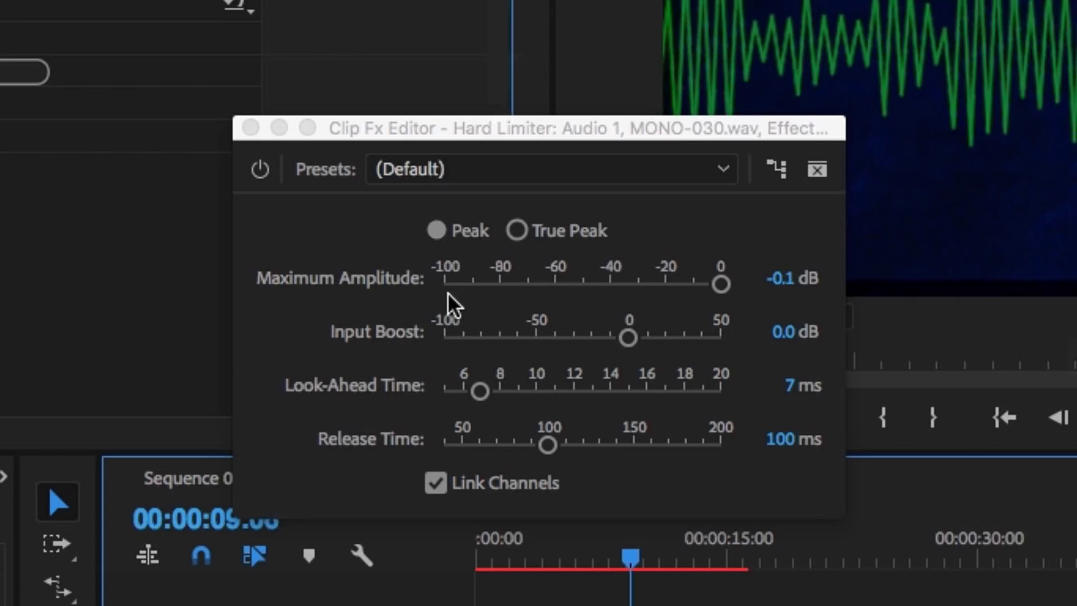
- Apply the Limit to -6dB limiter preset, play it back, and choose Normalize Max Peak
left_click(560, 181)
left_click(504, 415)
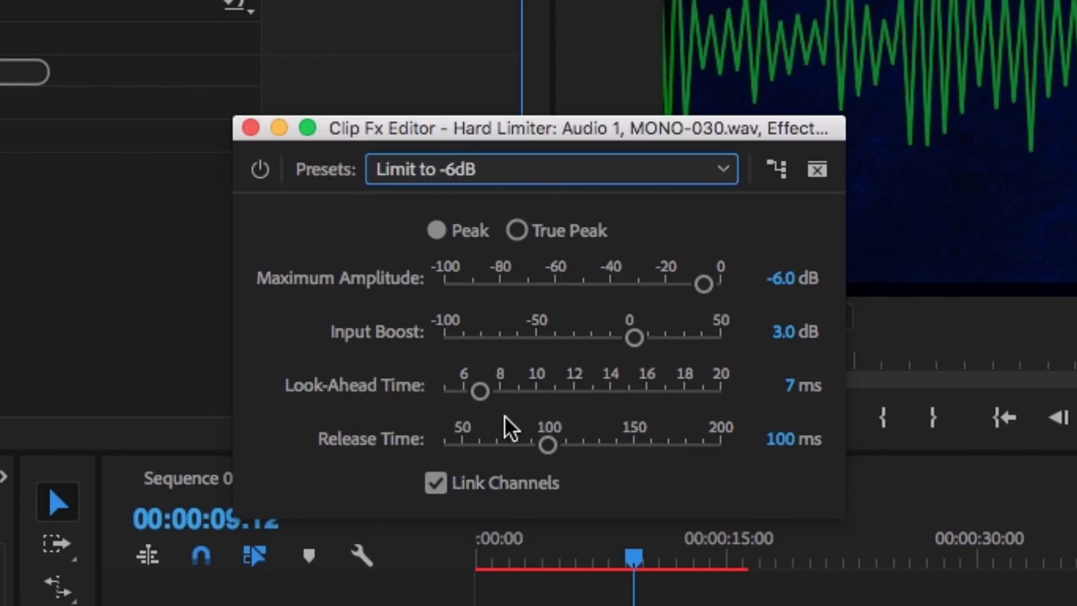
left_click(543, 558)
key("space")
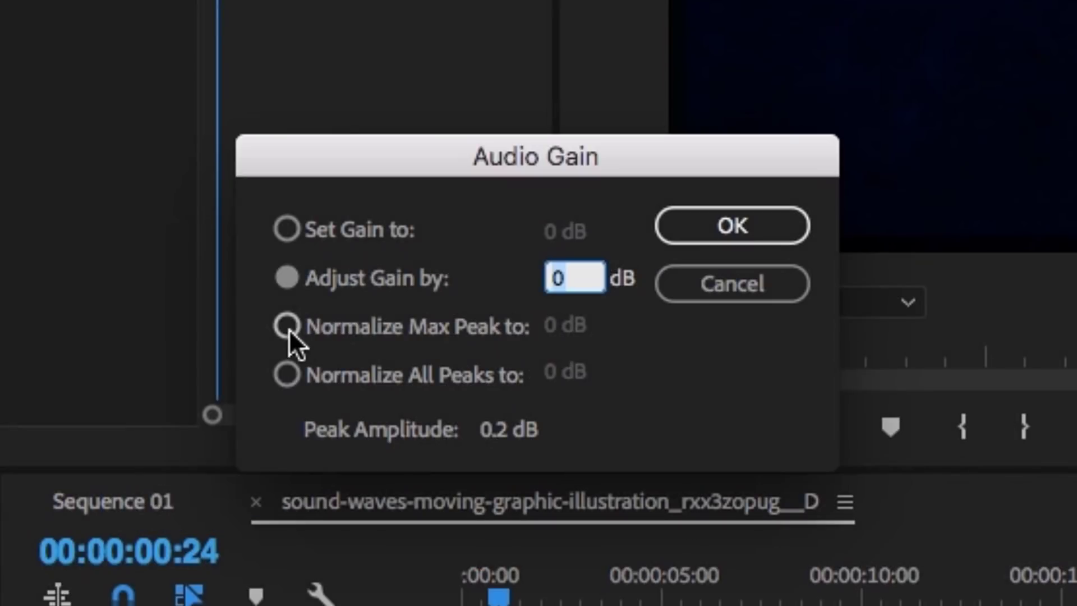
left_click(287, 325)
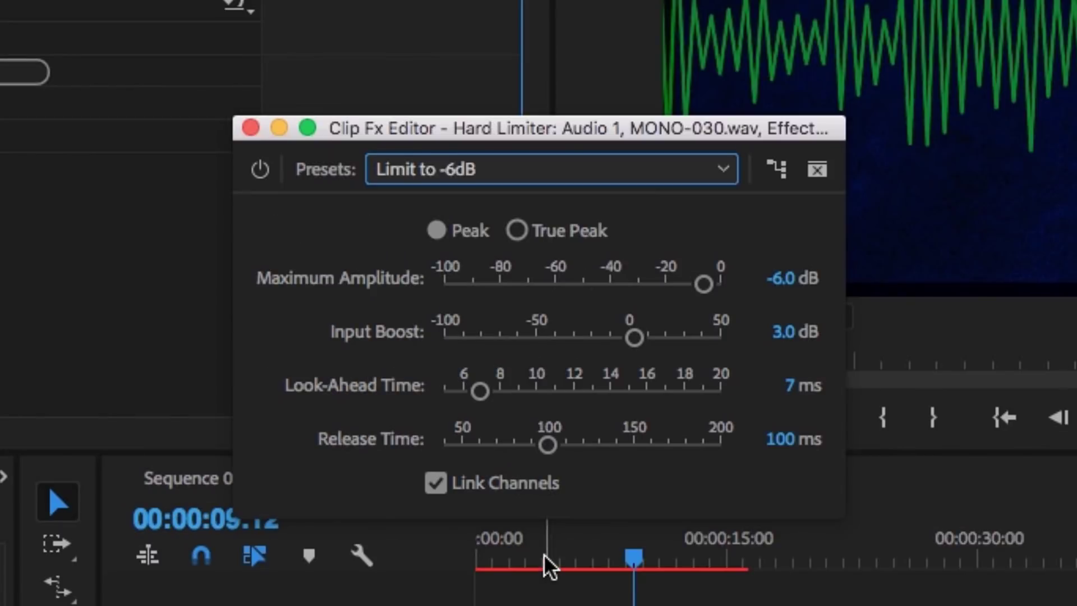
- Jump the playhead back to replay the voiceover normalized to 1 dB max peak
left_click(544, 554)
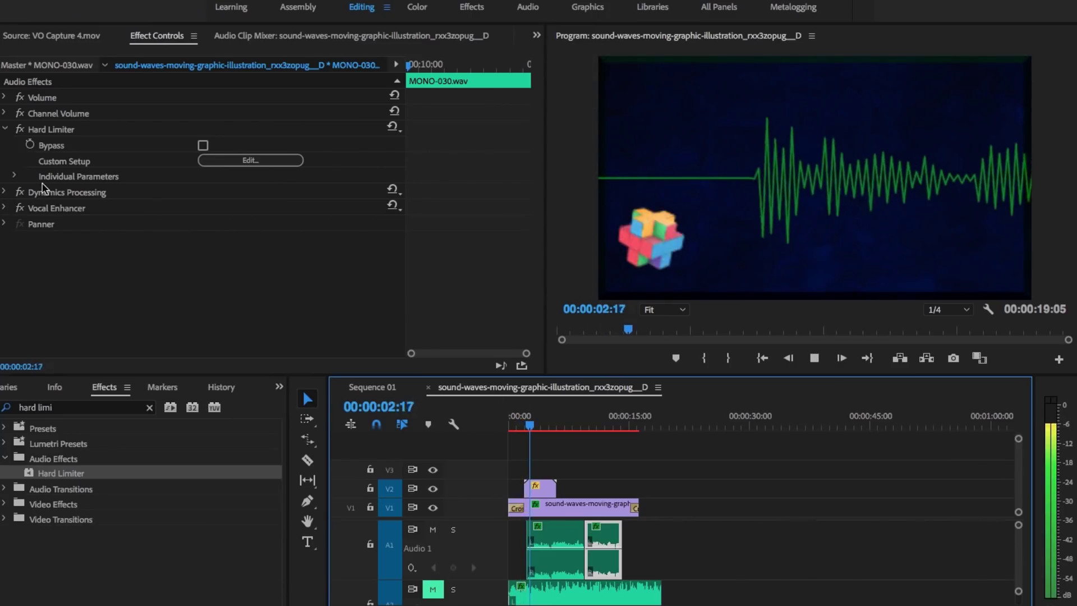
- Collapse the Hard Limiter in Effect Controls and select the first Audio 1 voiceover clip
left_click(7, 132)
left_click(5, 130)
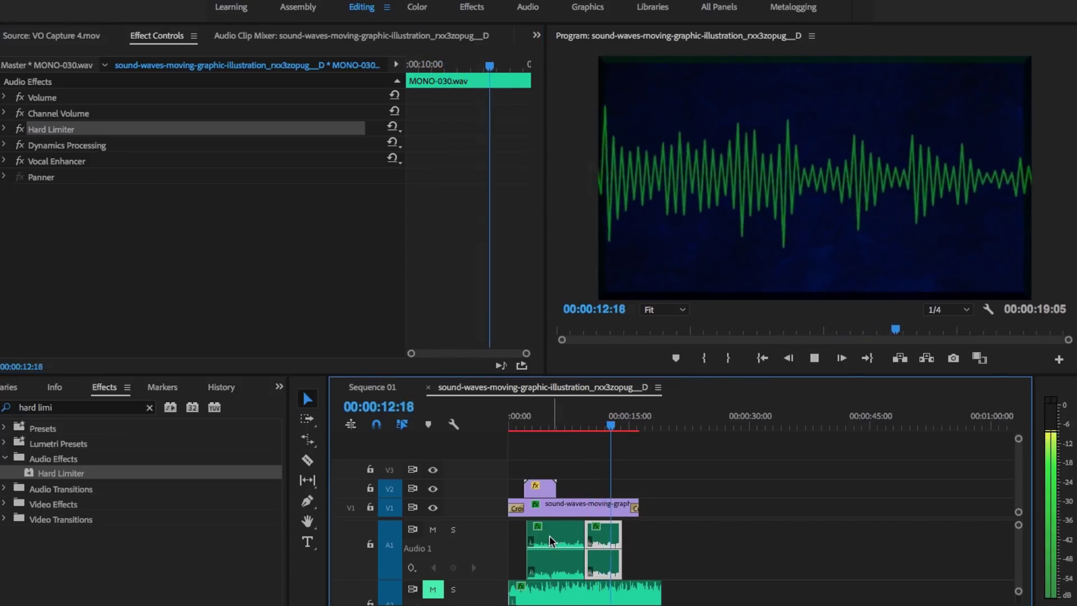
left_click(586, 542)
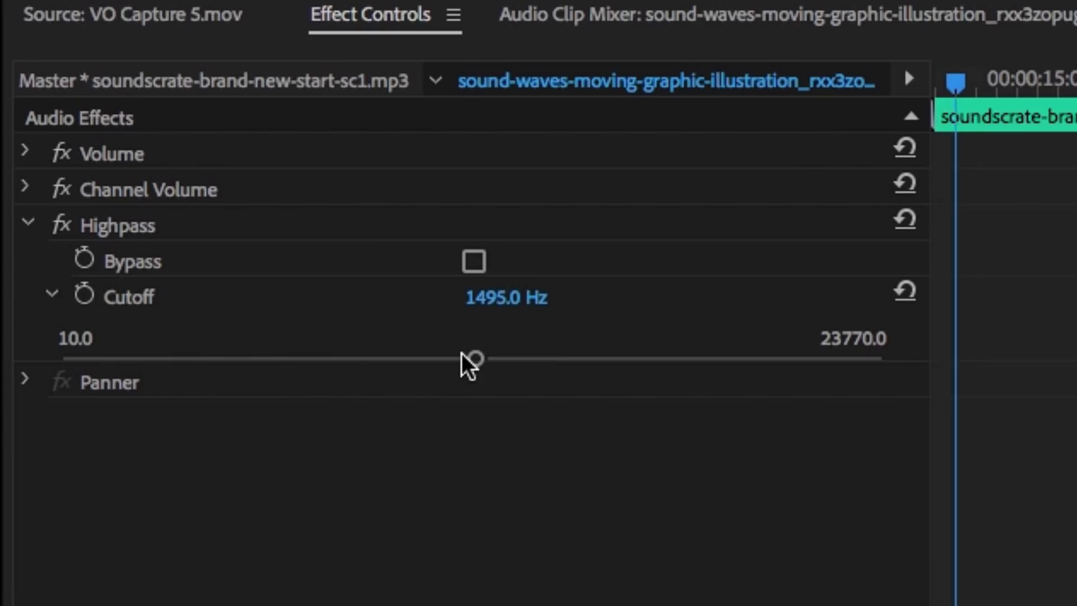
- Lower the music's Highpass and Lowpass cutoffs (Lowpass to about 560 Hz) and add an A2 volume keyframe
left_click_drag(462, 352, 381, 361)
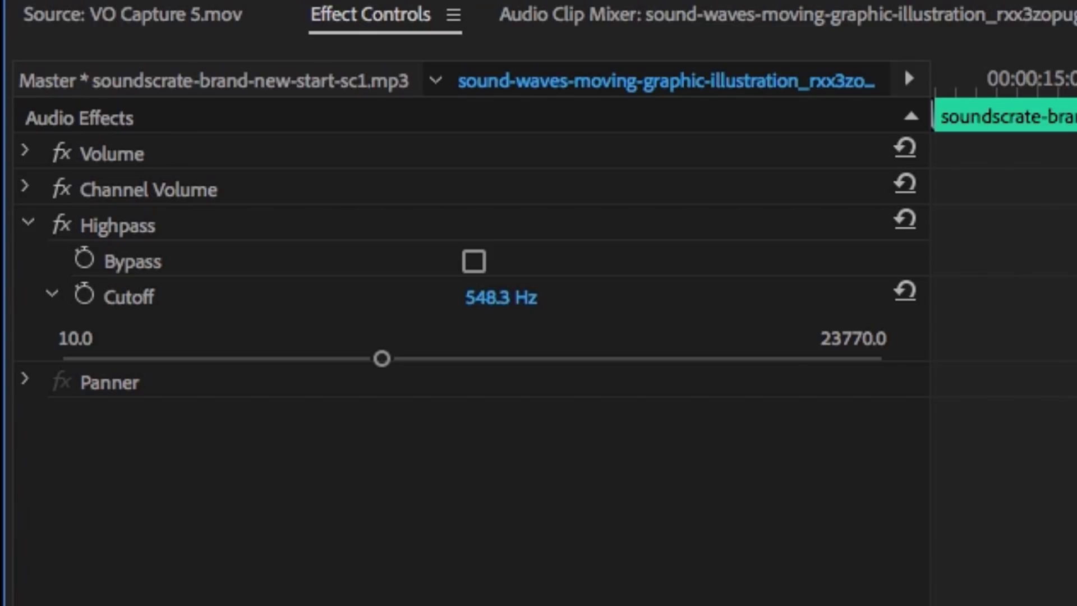
left_click_drag(399, 340, 415, 343)
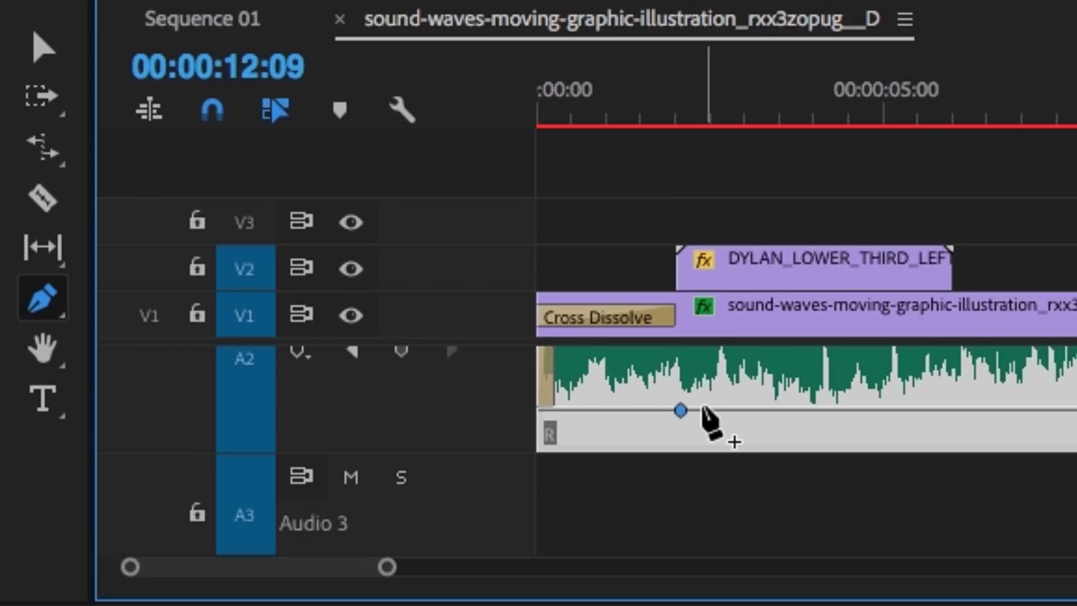
left_click(703, 411)
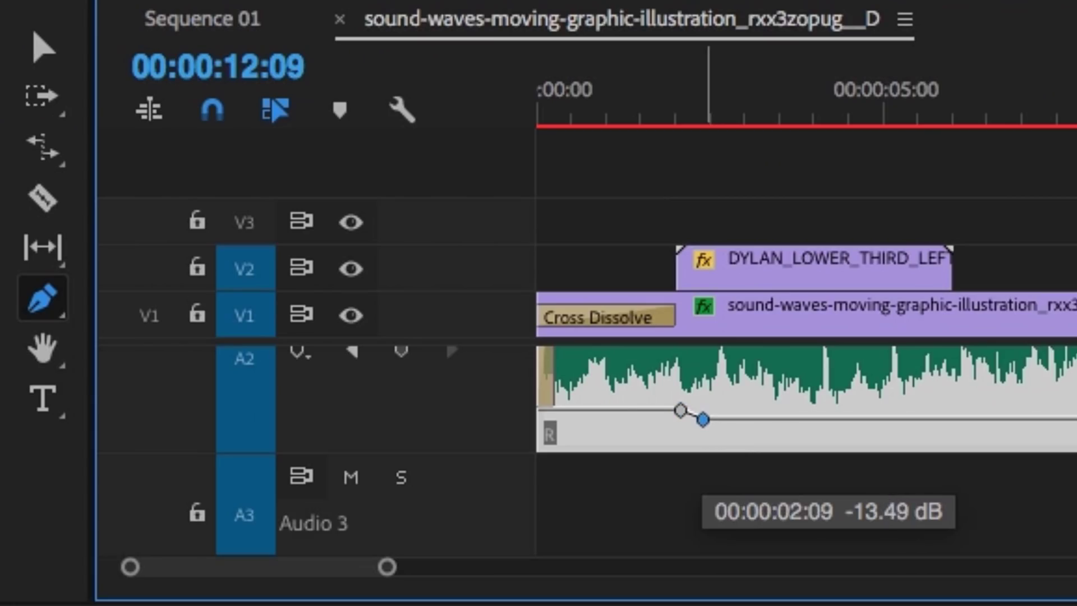
- Pull the new A2 music volume keyframe down to about -25 dB
left_click_drag(703, 421, 705, 434)
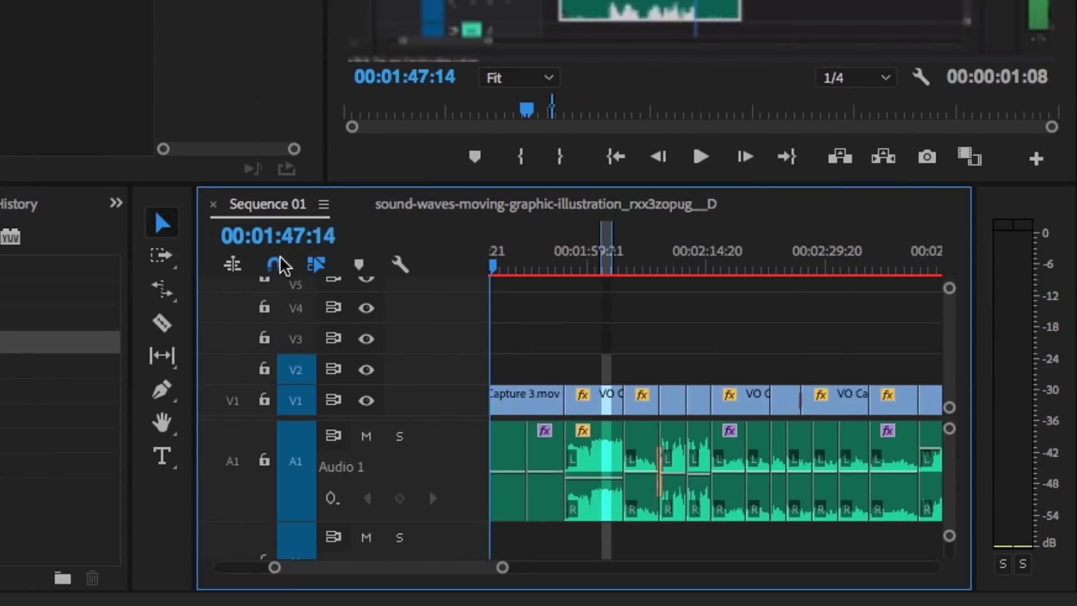
scroll(584, 427, "down", 3)
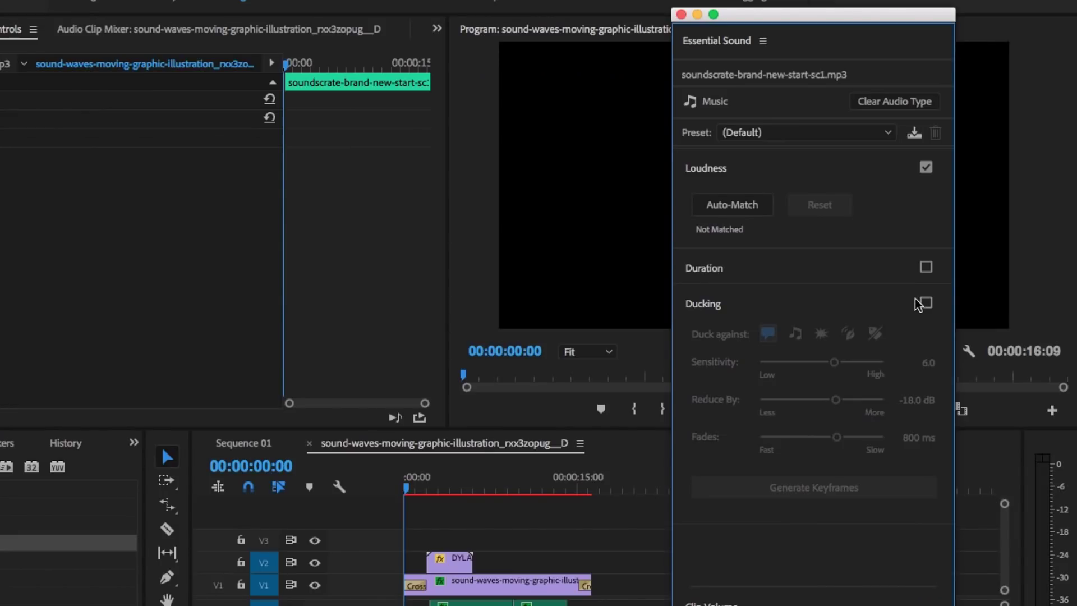
left_click(796, 138)
left_click(797, 138)
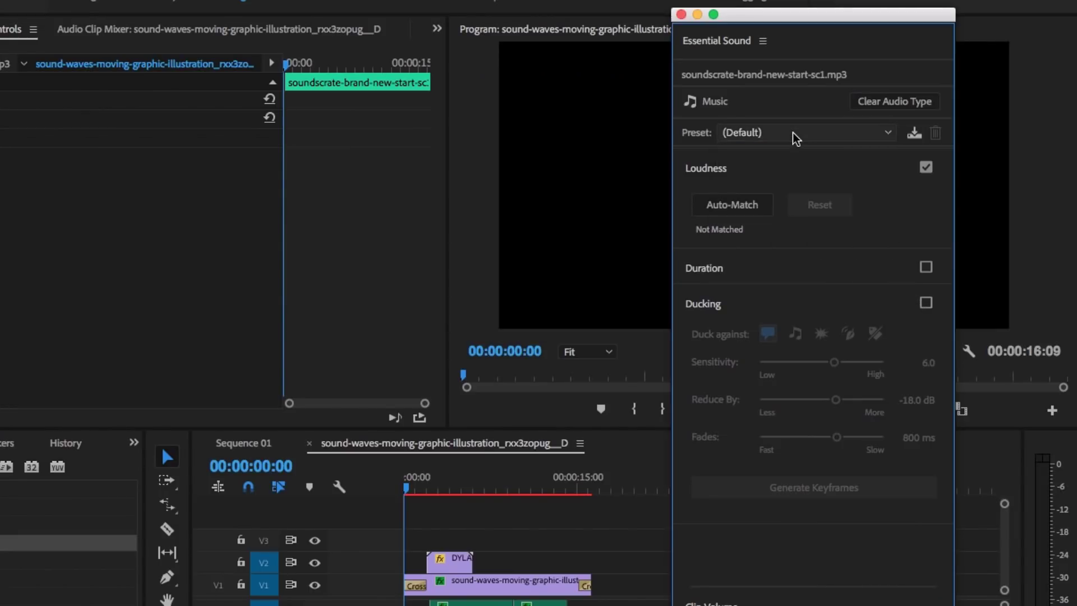
left_click(472, 602)
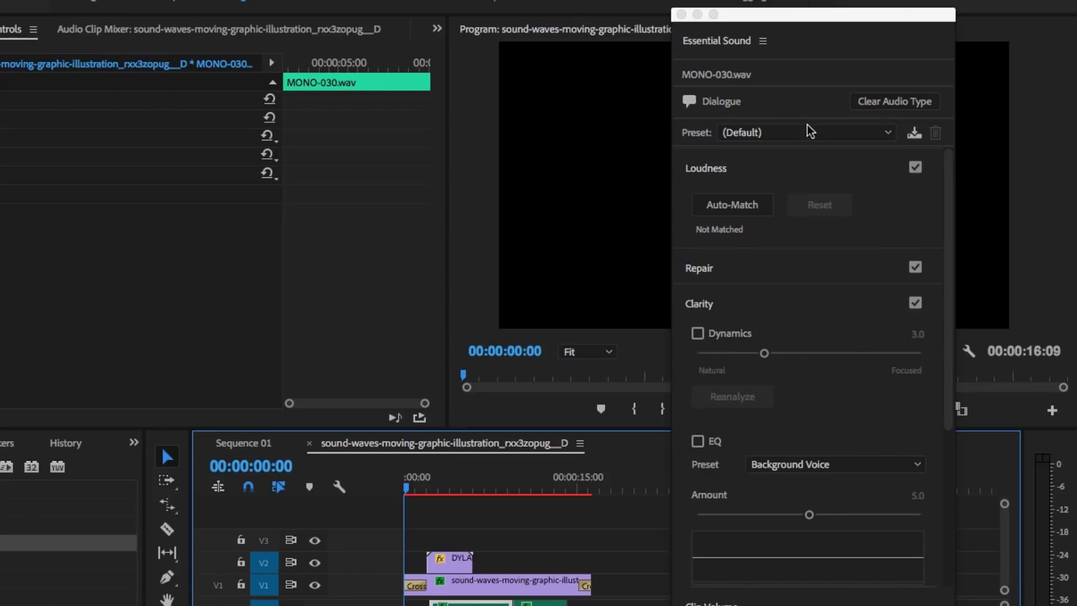
left_click(799, 138)
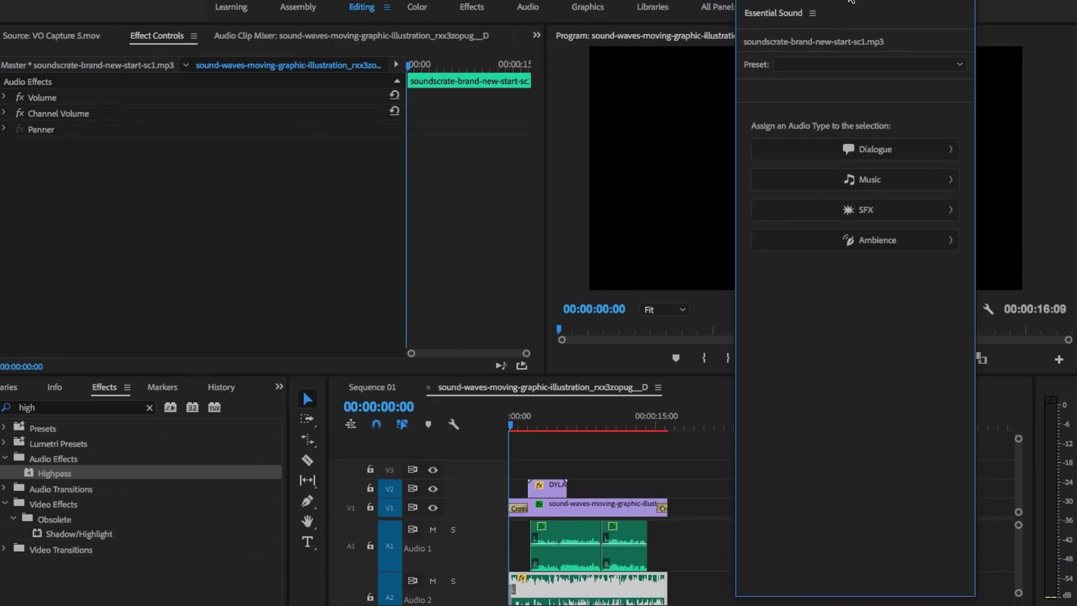
left_click_drag(847, 3, 850, 30)
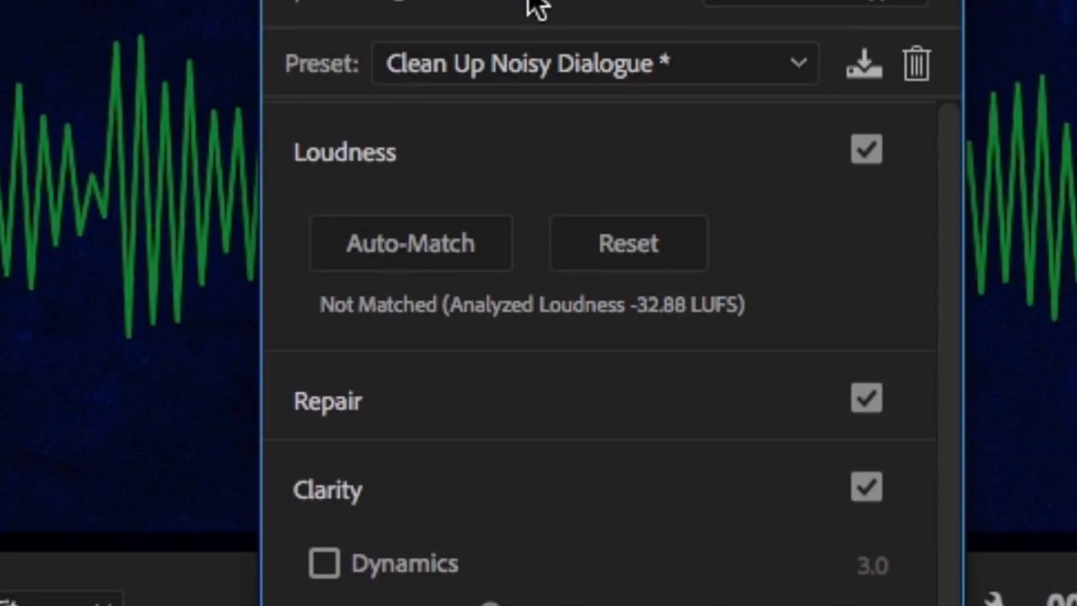
left_click(814, 128)
left_click(485, 108)
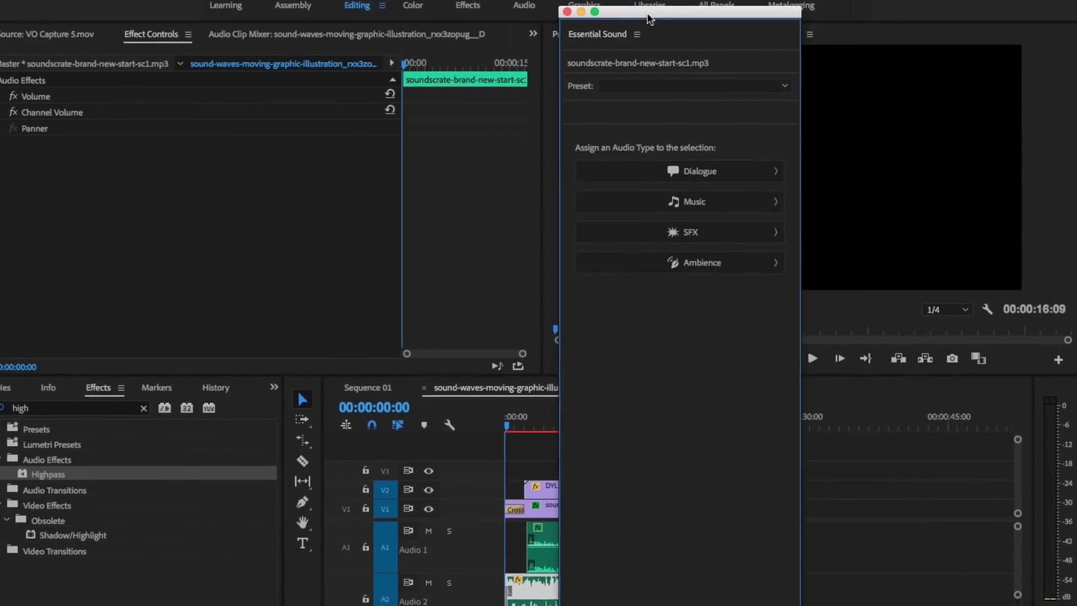
left_click_drag(650, 19, 685, 49)
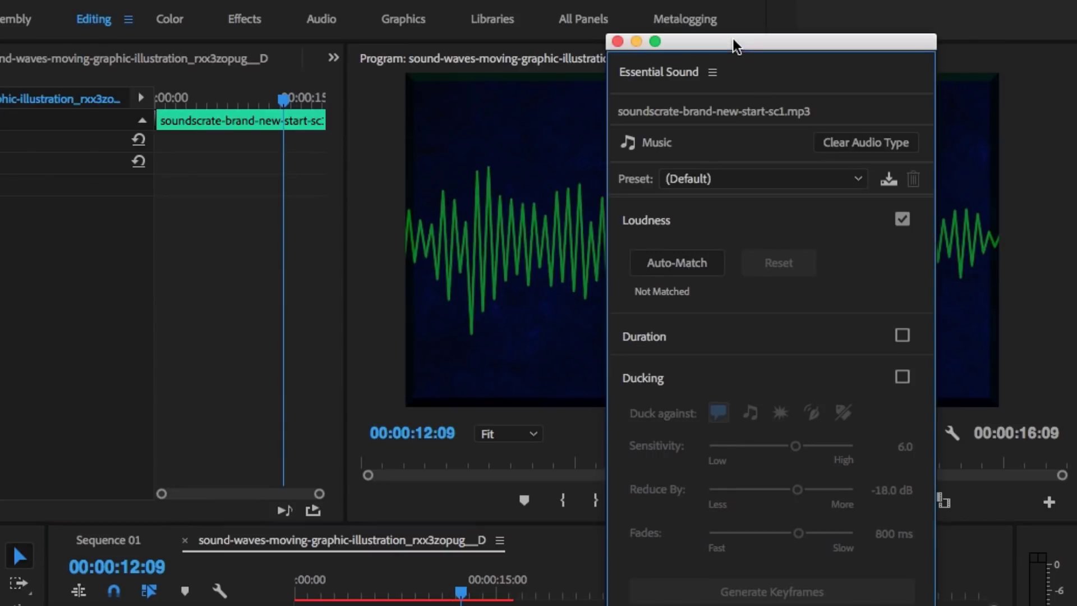
- Dock Essential Sound right of the Program monitor and apply the Clean Up Noisy Dialogue preset
left_click_drag(733, 39, 798, 23)
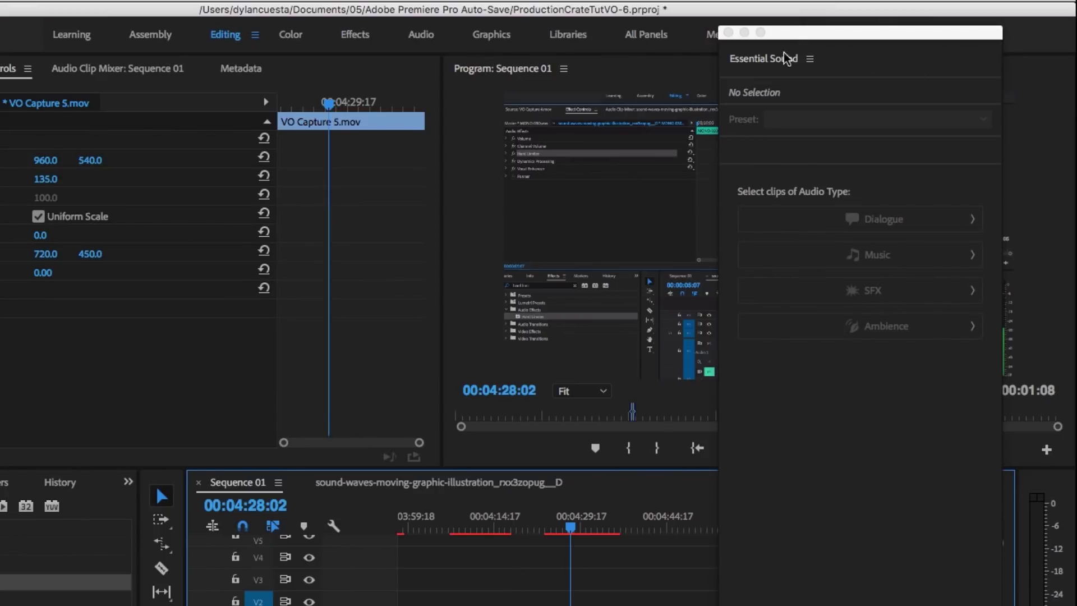
left_click_drag(786, 58, 1044, 449)
left_click_drag(776, 186, 889, 192)
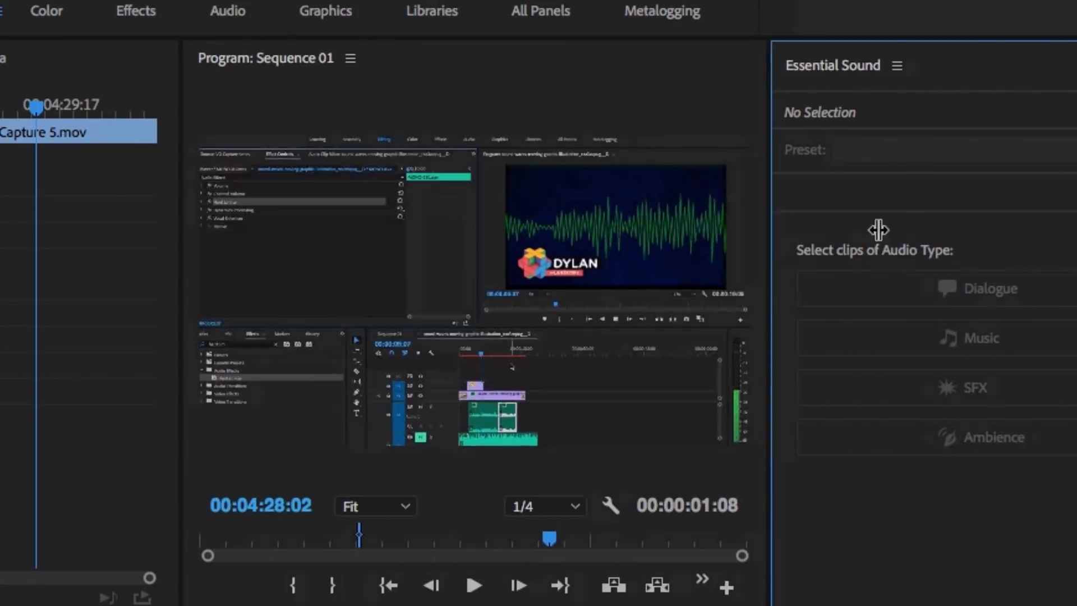
left_click_drag(879, 229, 781, 221)
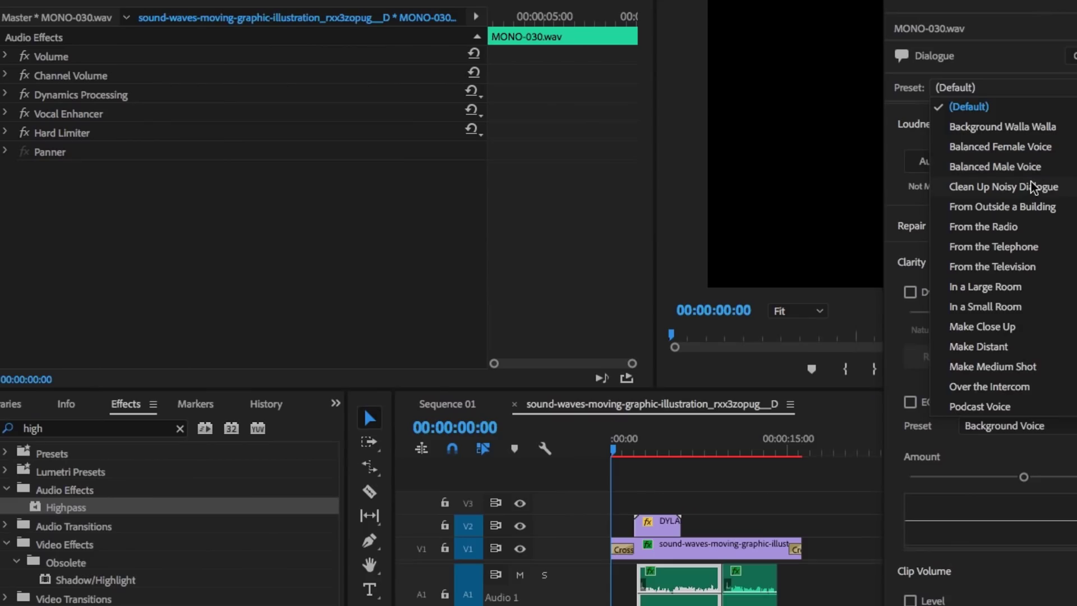
left_click(1033, 187)
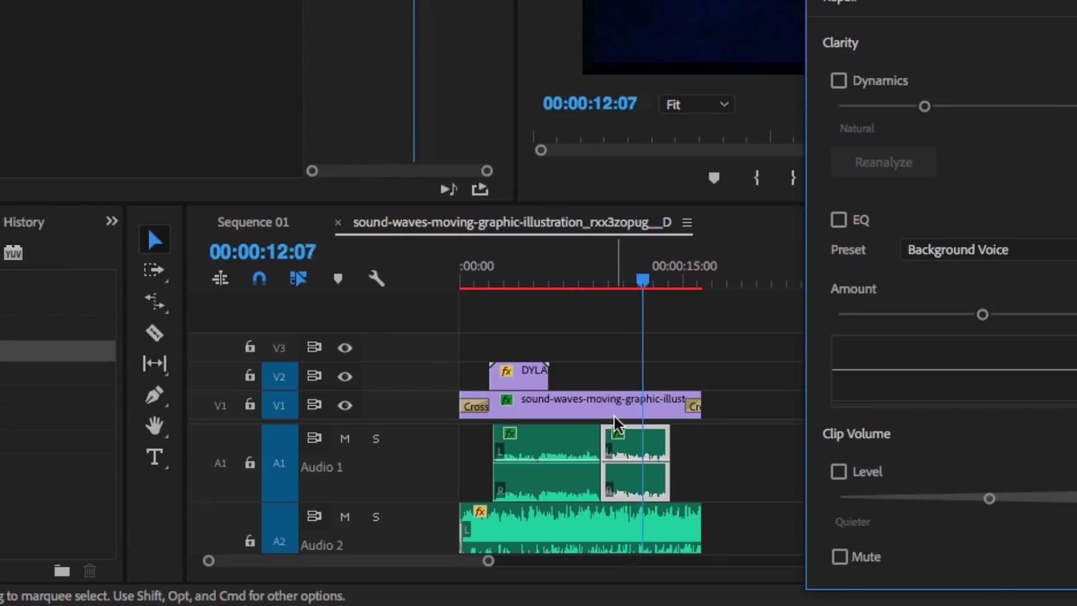
- Set music ducking to reduce by about -16 dB with 655 ms fades and generate the keyframes
key("space")
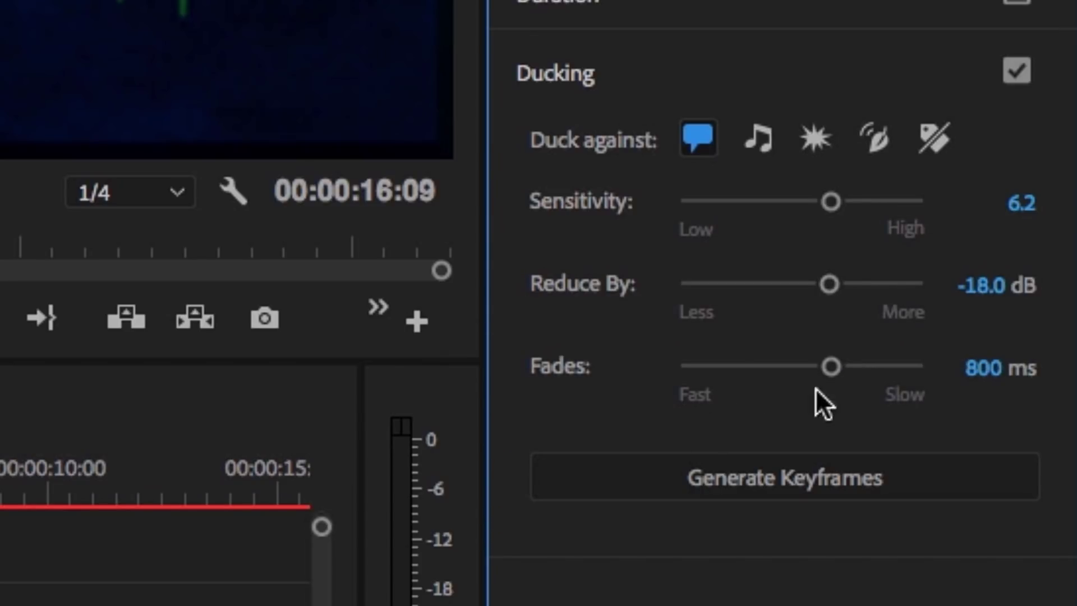
left_click_drag(834, 285, 825, 285)
left_click_drag(837, 370, 820, 370)
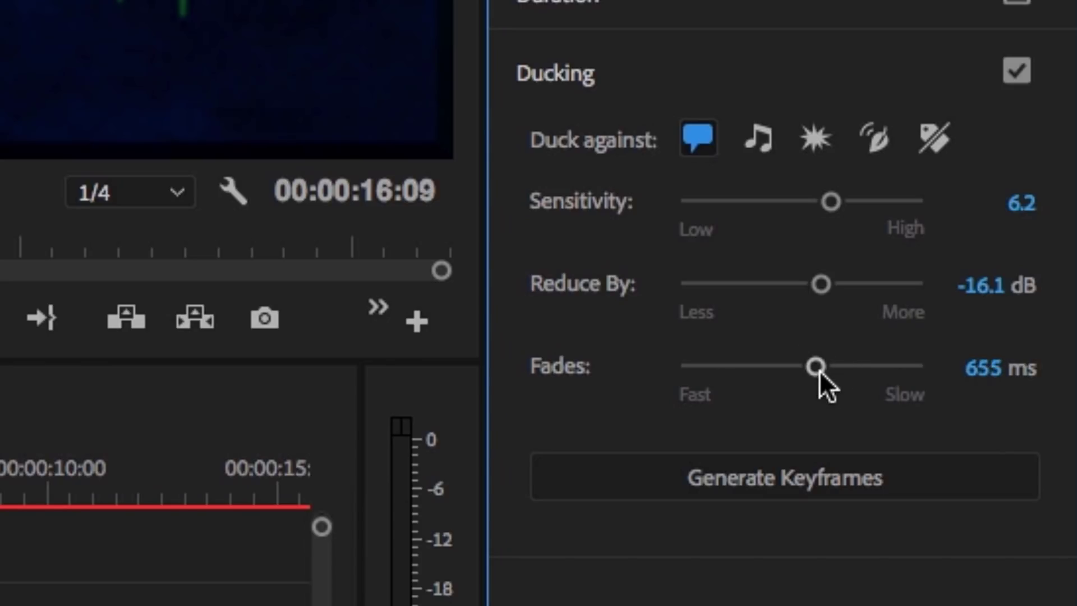
left_click(637, 491)
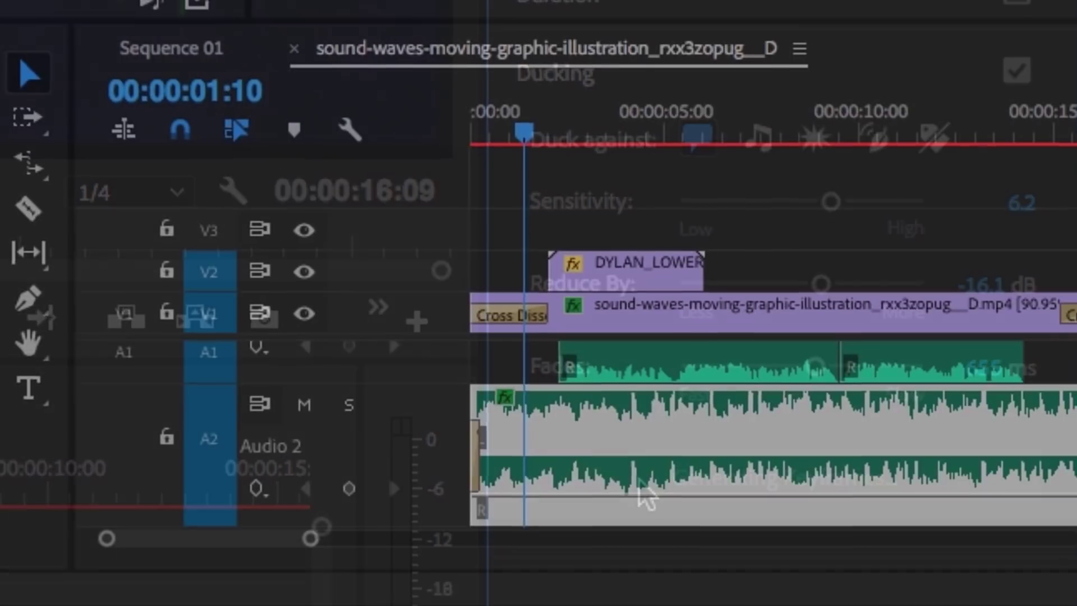